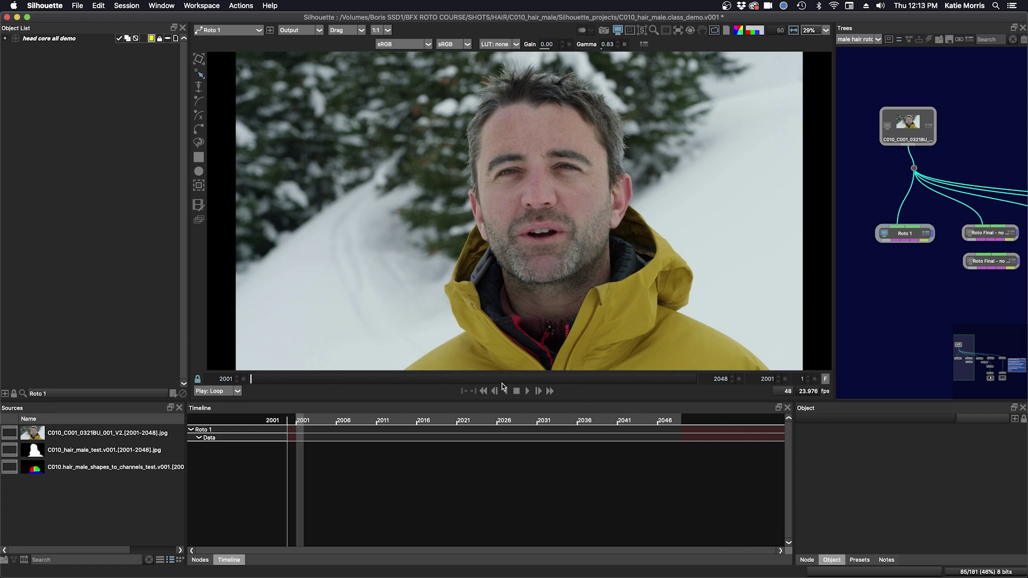
Play back the shot, then stop it and set the viewer to display the Foreground
left_click(527, 391)
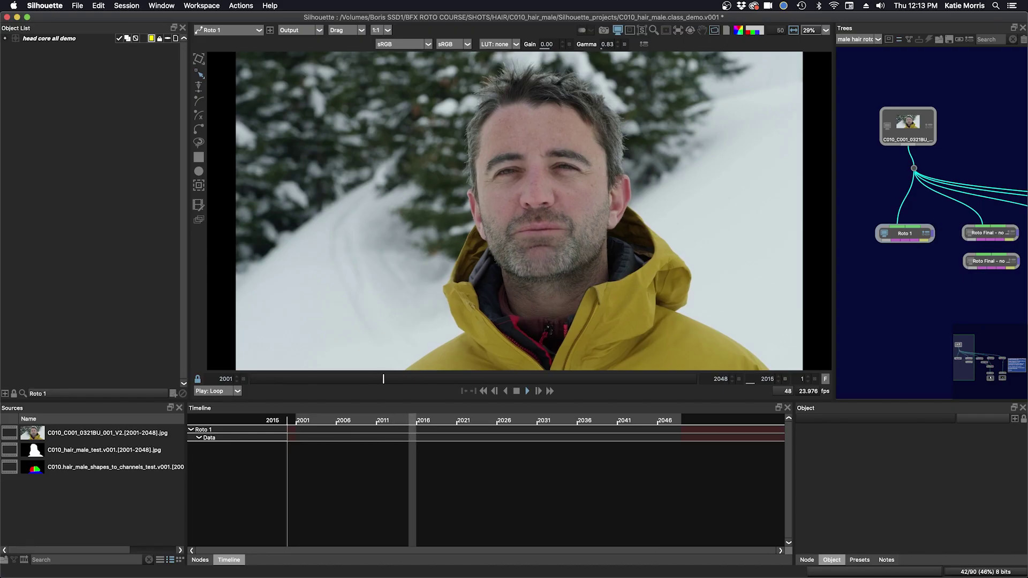
left_click(517, 392)
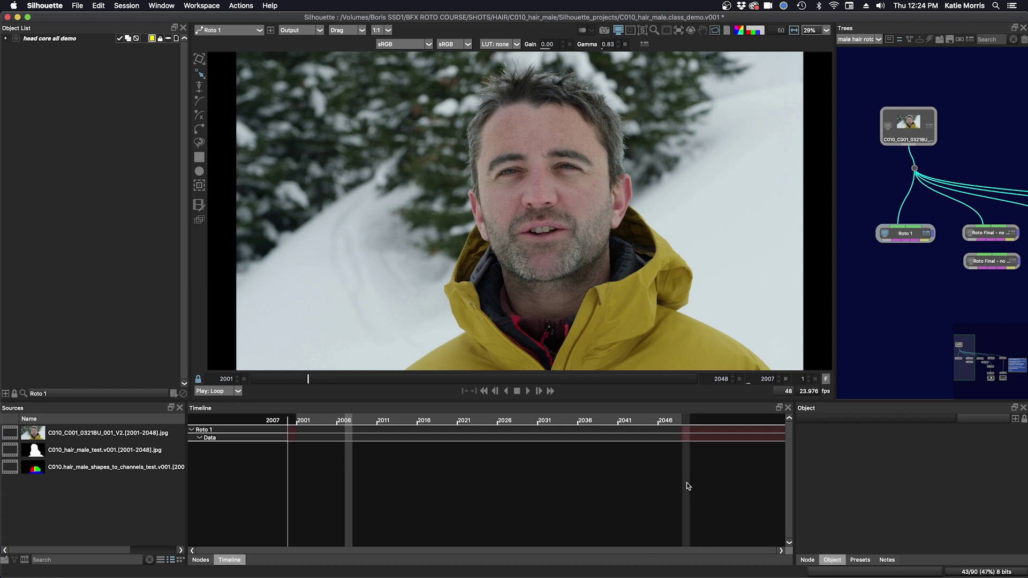
left_click_drag(484, 176, 492, 205)
scroll(479, 190, "up", 3)
scroll(464, 262, "up", 3)
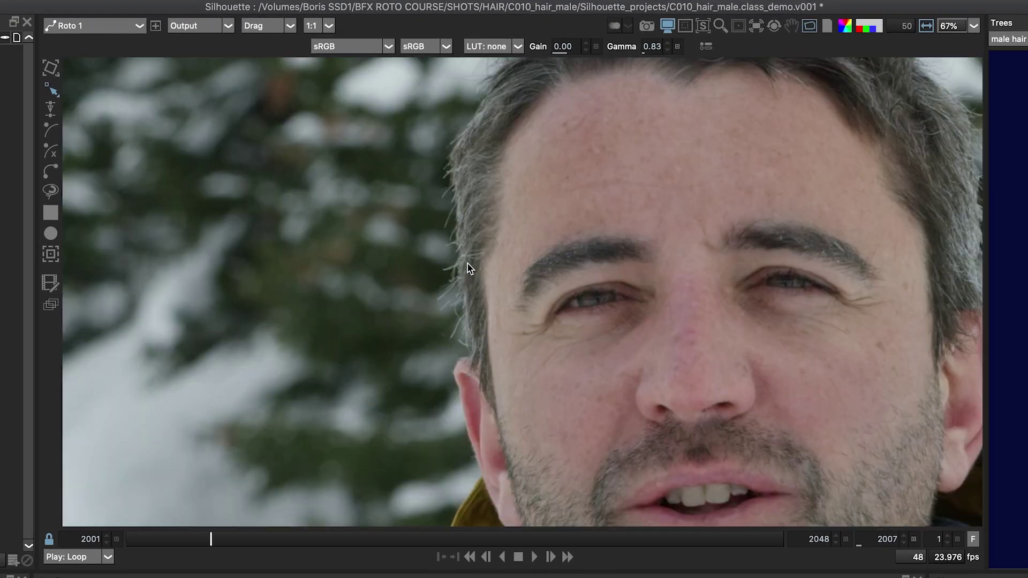
left_click(182, 25)
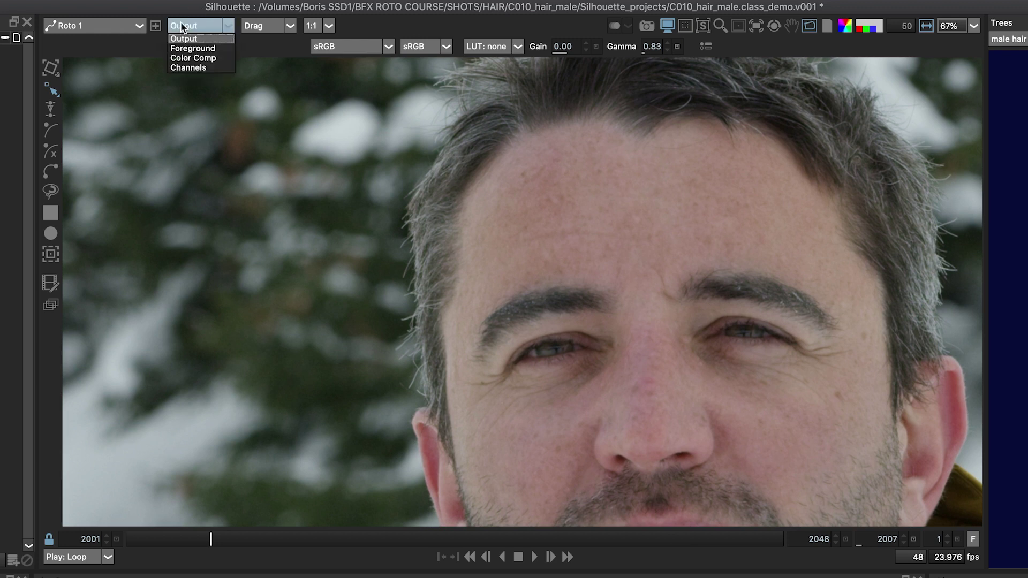
left_click(189, 46)
Scrub through the shot to examine how the hair edge moves, ending at frame 2001
left_click_drag(445, 226, 515, 281)
mouse_move(203, 531)
left_mouse_down()
mouse_move(171, 538)
mouse_move(478, 545)
mouse_move(187, 542)
left_mouse_up()
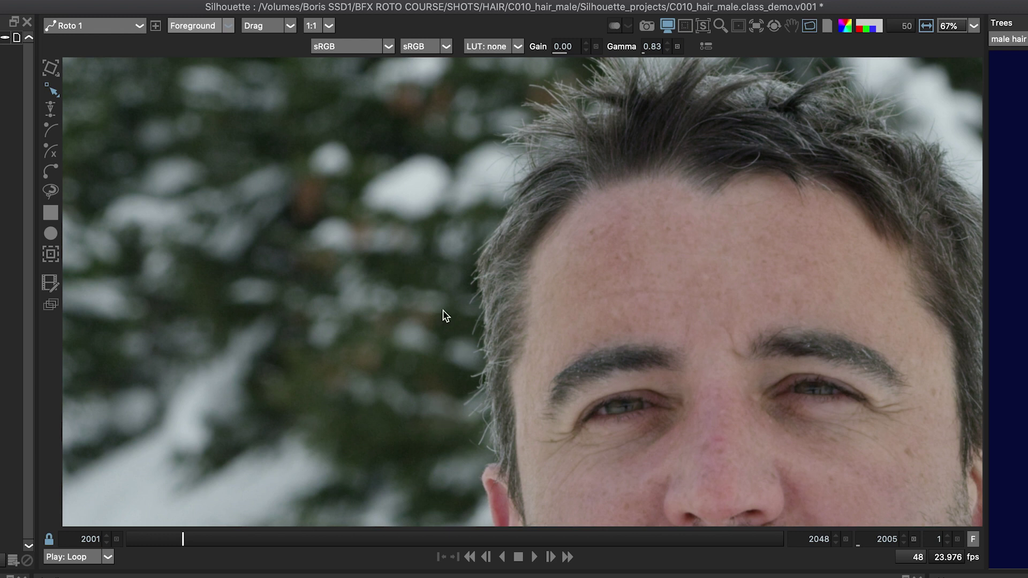
left_click_drag(183, 541, 755, 539)
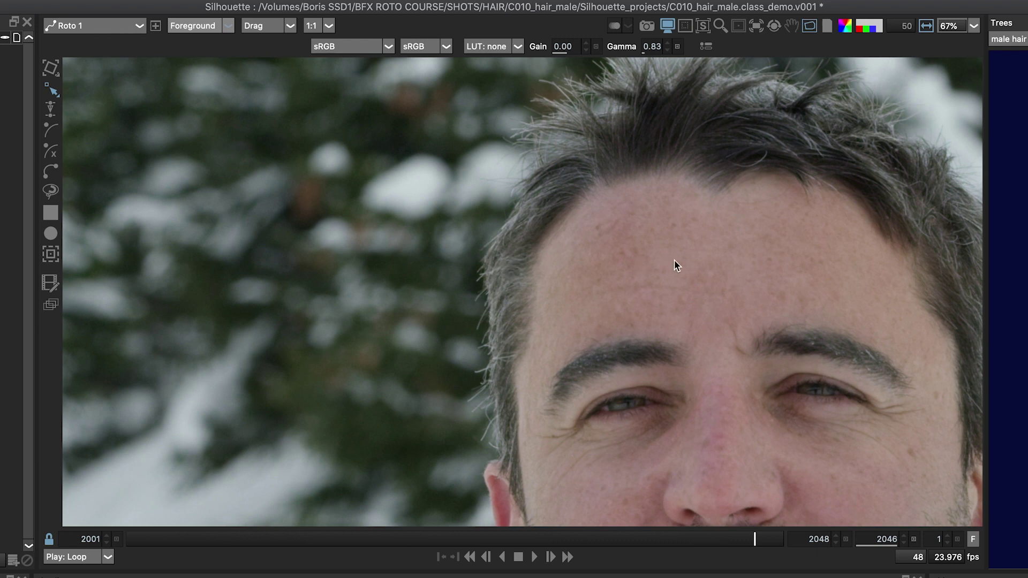
left_click_drag(741, 537, 782, 539)
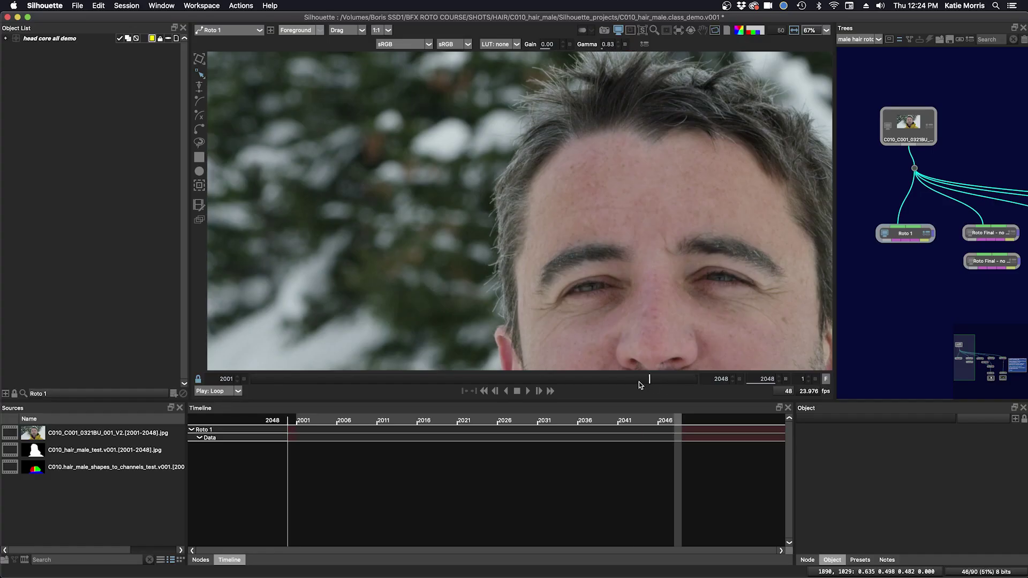
left_click_drag(696, 543, 463, 539)
mouse_move(479, 379)
left_mouse_down()
mouse_move(278, 371)
mouse_move(610, 378)
left_mouse_up()
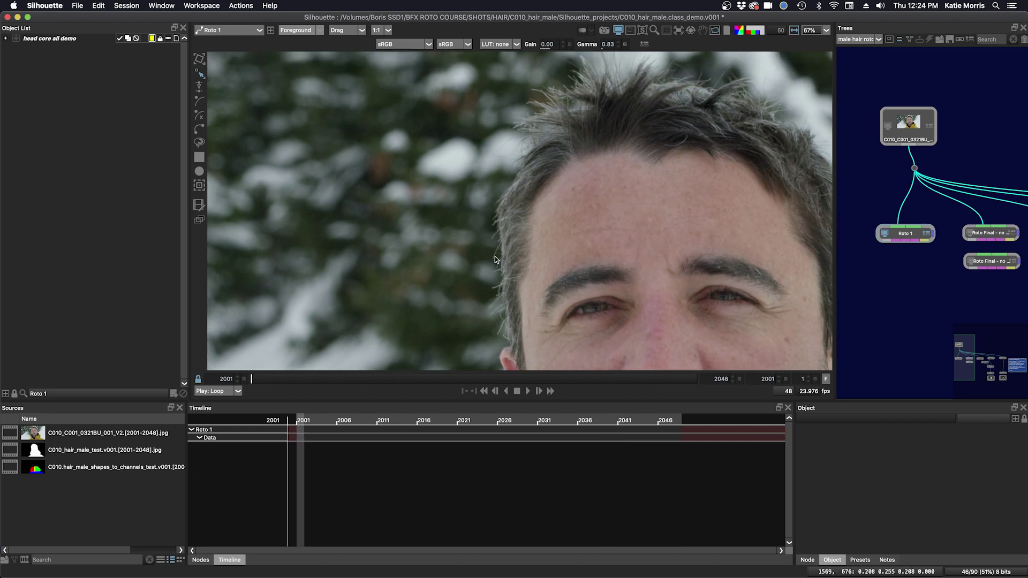
Draw a narrow closed B-spline around the hair edge beside the temple at frame 2001
scroll(481, 265, "up", 4)
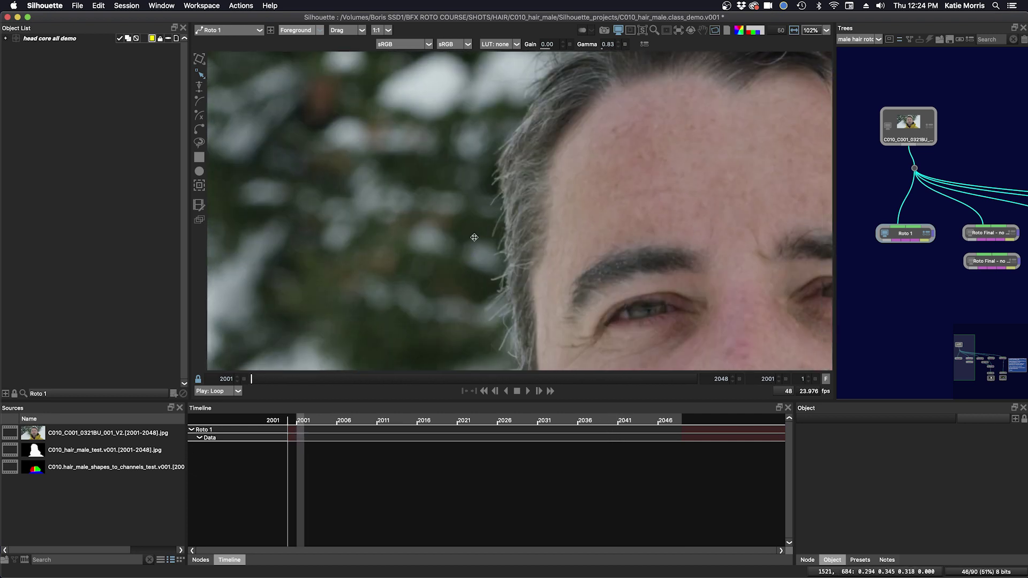
left_click(509, 121)
left_click(495, 140)
left_click(488, 167)
left_click(492, 198)
left_click(496, 221)
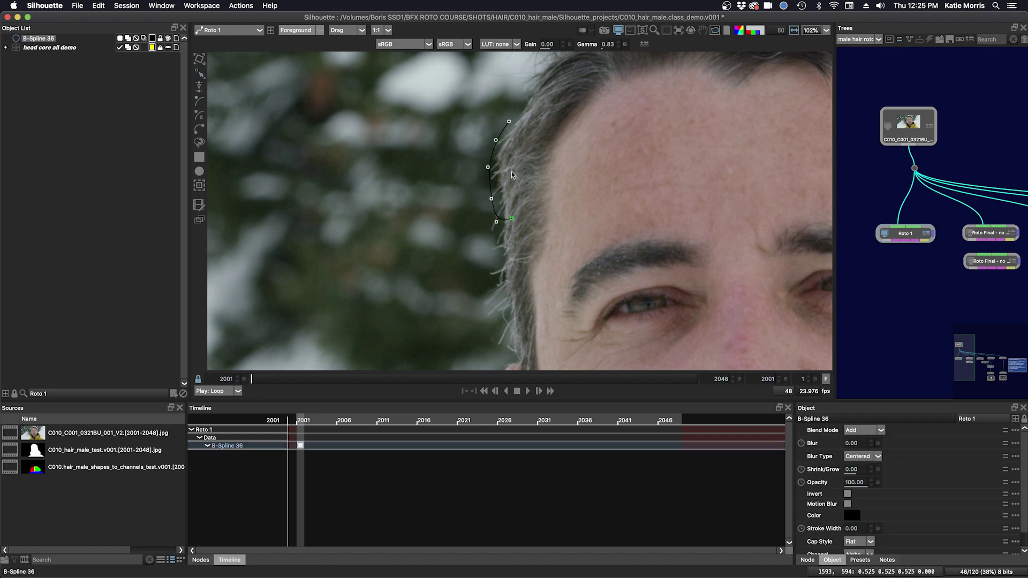
left_click(543, 105)
left_click(527, 97)
left_click(509, 121)
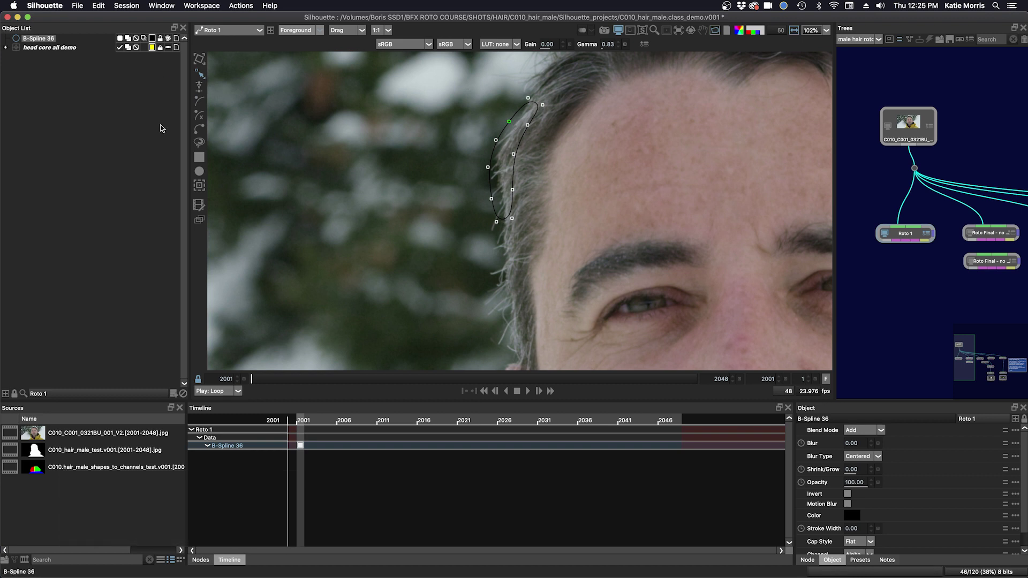
Create a new layer and move the hair-edge spline into it
left_click(173, 394)
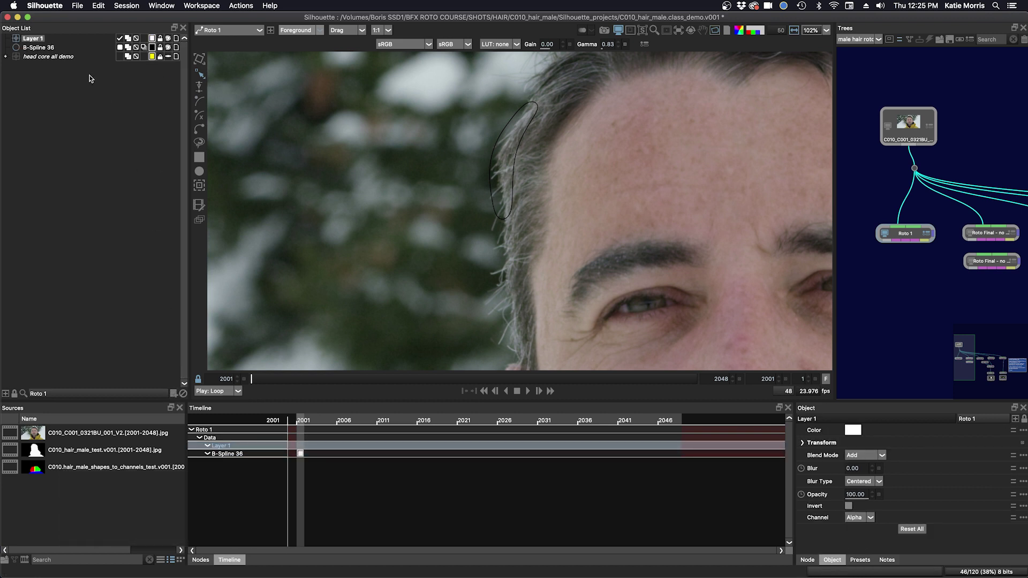
left_click_drag(38, 51, 40, 39)
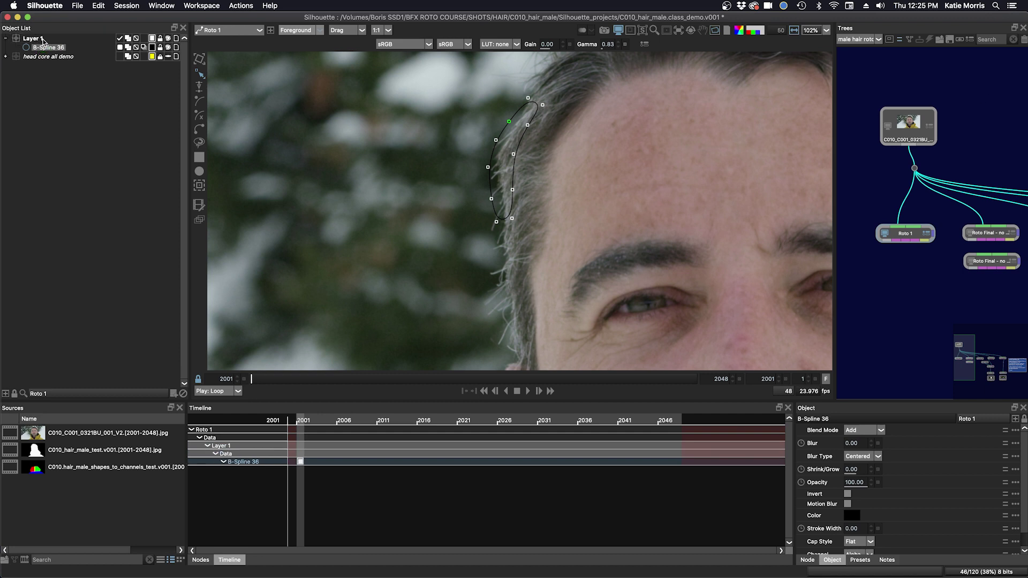
Track the hair-edge spline forward to frame 2048 with the Mocha Tracker using translation, scale and rotation, and return to frame 2001
left_click(199, 185)
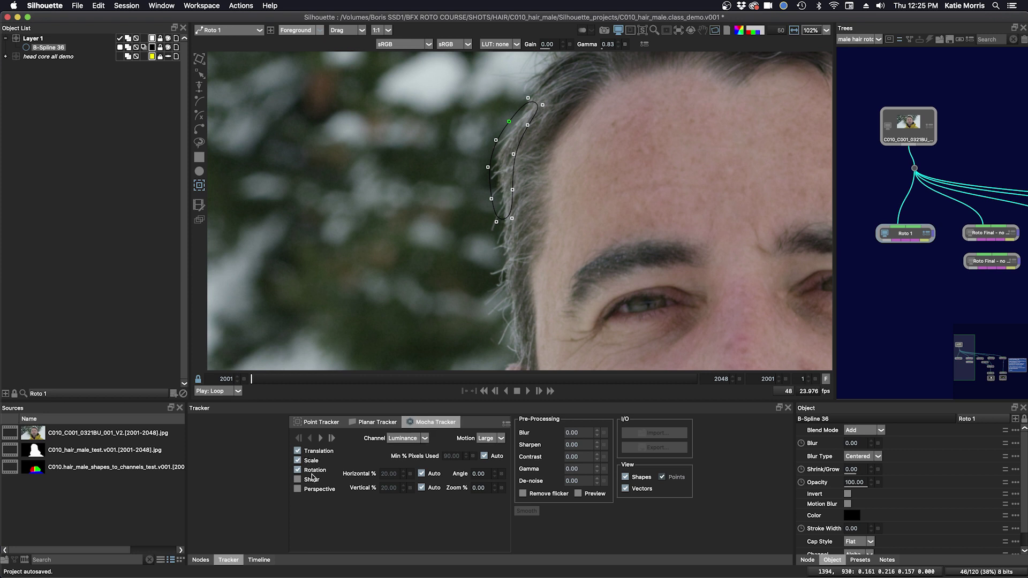
left_click(320, 438)
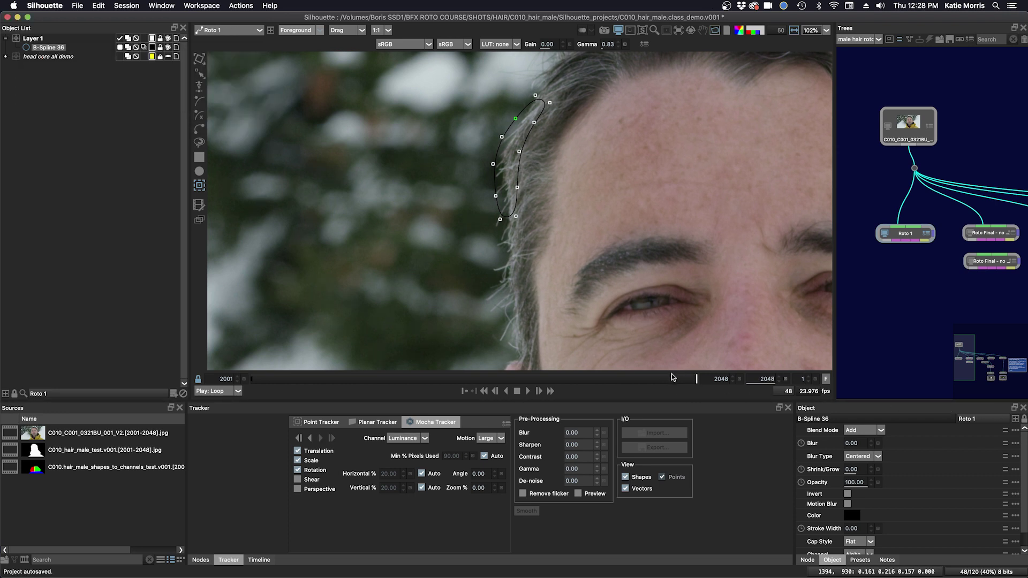
left_click_drag(683, 382, 207, 370)
Hide the tracking spline and scrub the shot to study the hair edge, ending at frame 2001
scroll(498, 225, "up", 4)
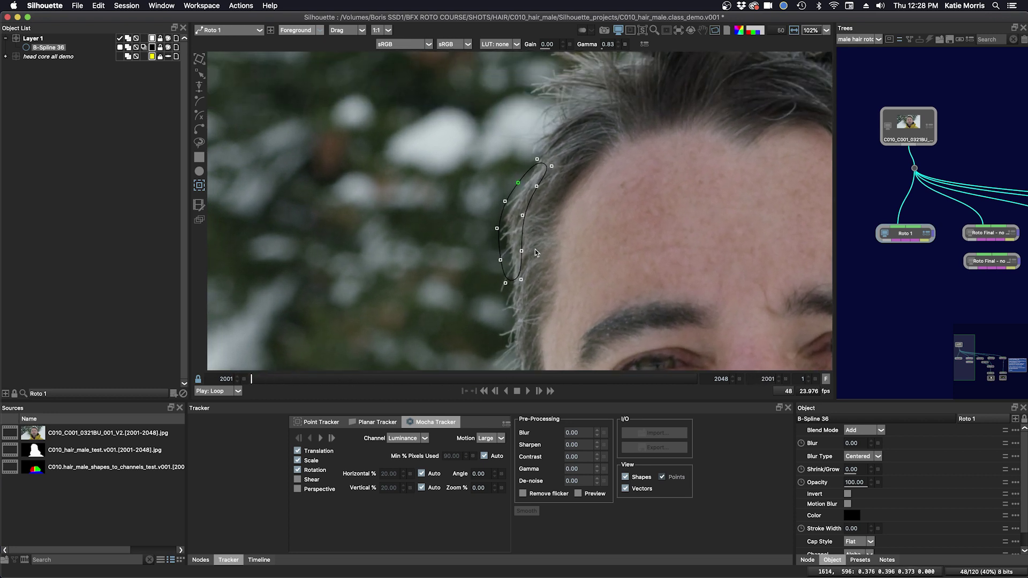
left_click_drag(428, 212, 473, 283)
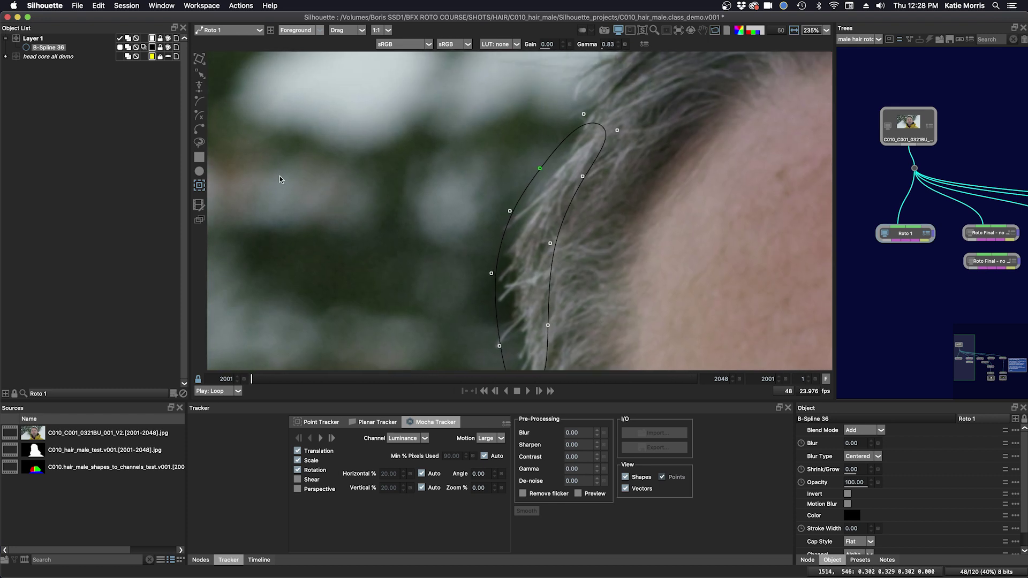
left_click(167, 47)
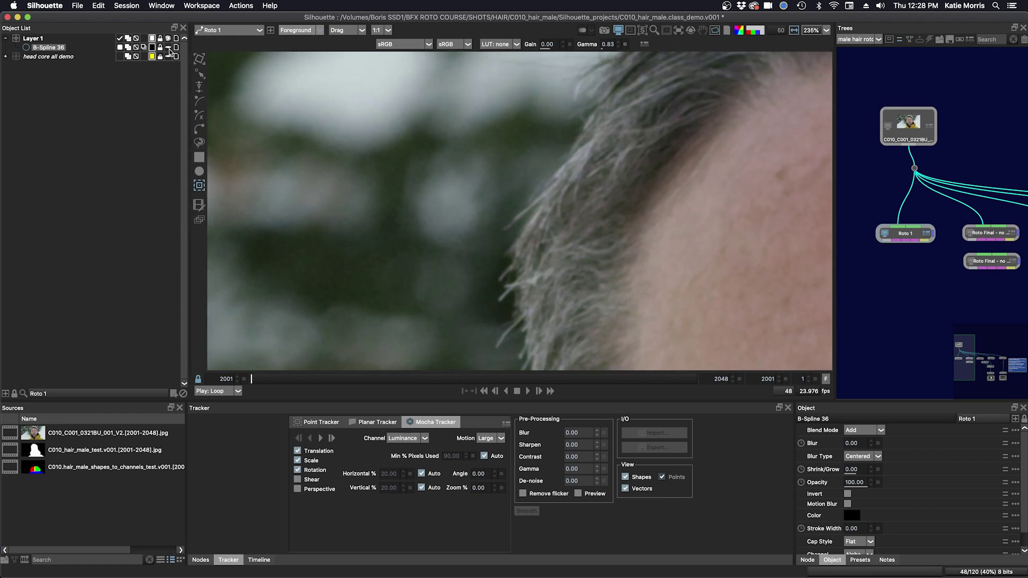
scroll(428, 209, "right", 3)
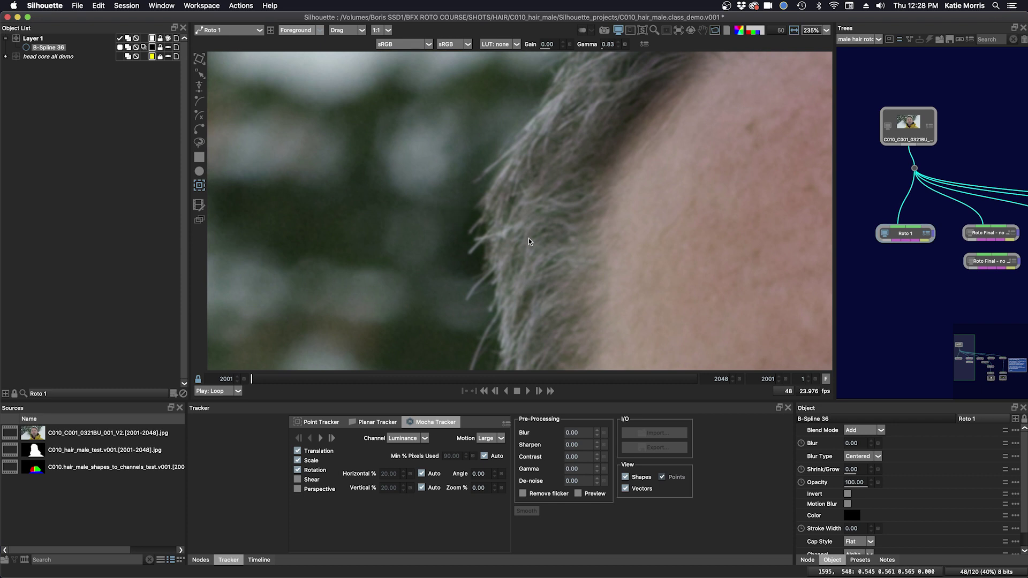
scroll(541, 245, "down", 4)
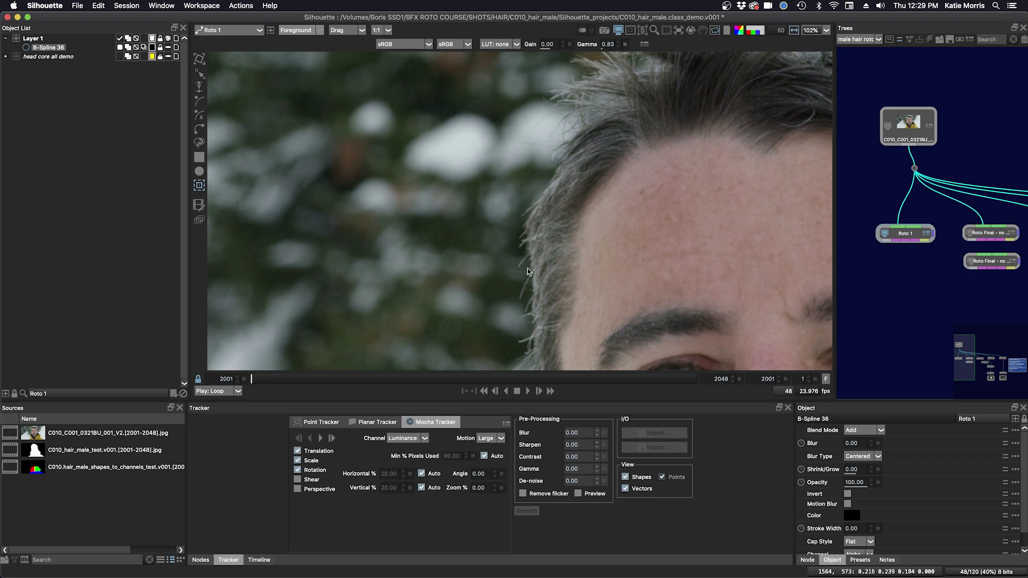
left_click_drag(278, 383, 370, 385)
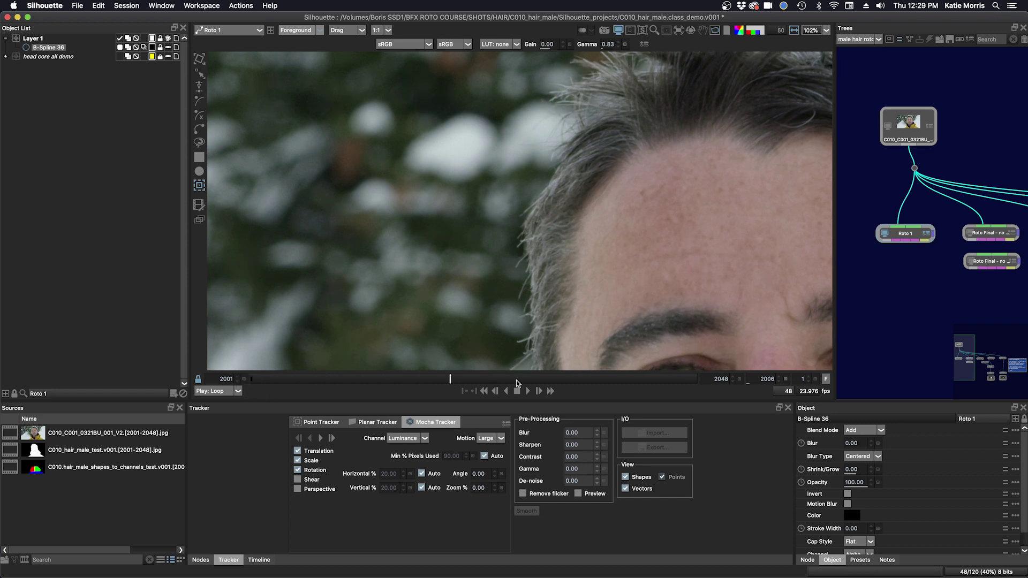
left_click_drag(470, 374, 223, 370)
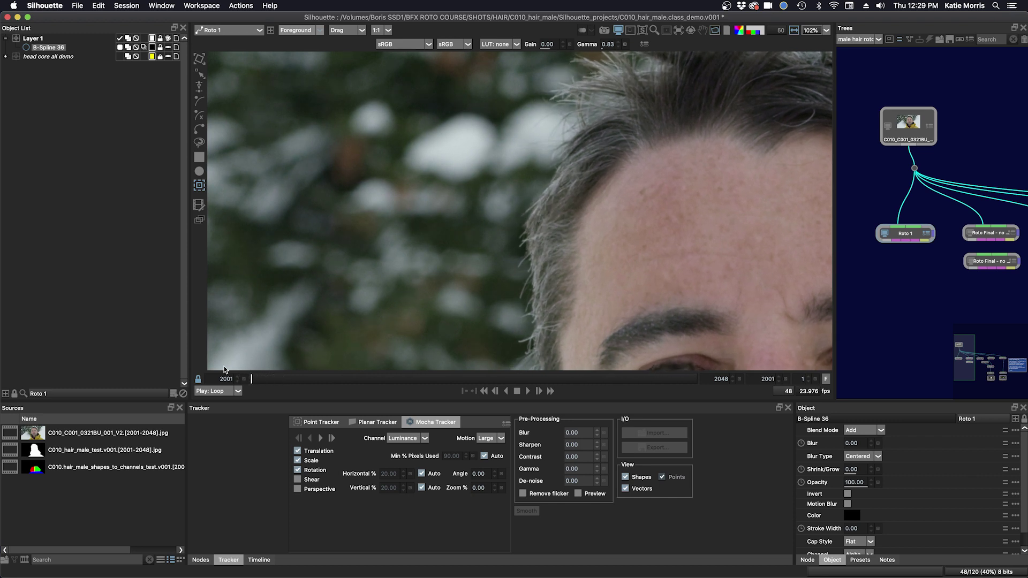
Rename the tracking spline as trk
scroll(543, 225, "up", 4)
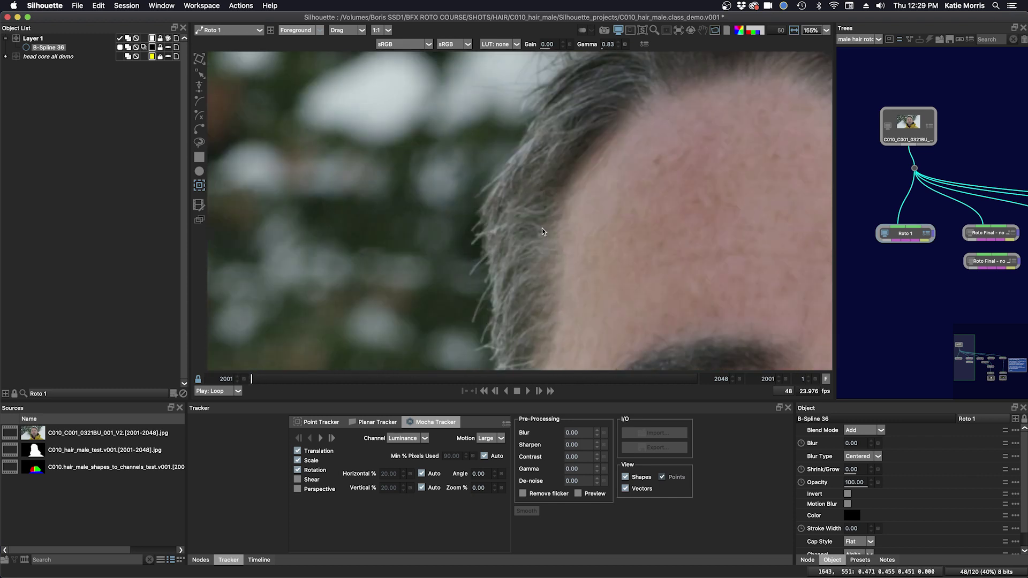
left_click_drag(522, 242, 521, 249)
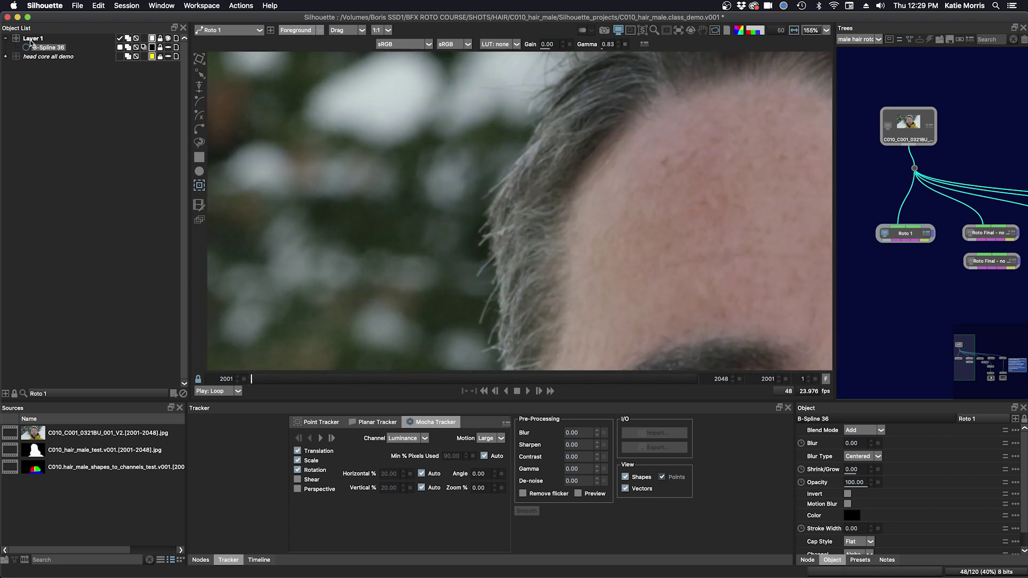
type("trk")
key("Return")
Draw a closed B-spline in Layer 1 following the temple hair edge closely and closing loosely across the eyebrow and forehead
key("r")
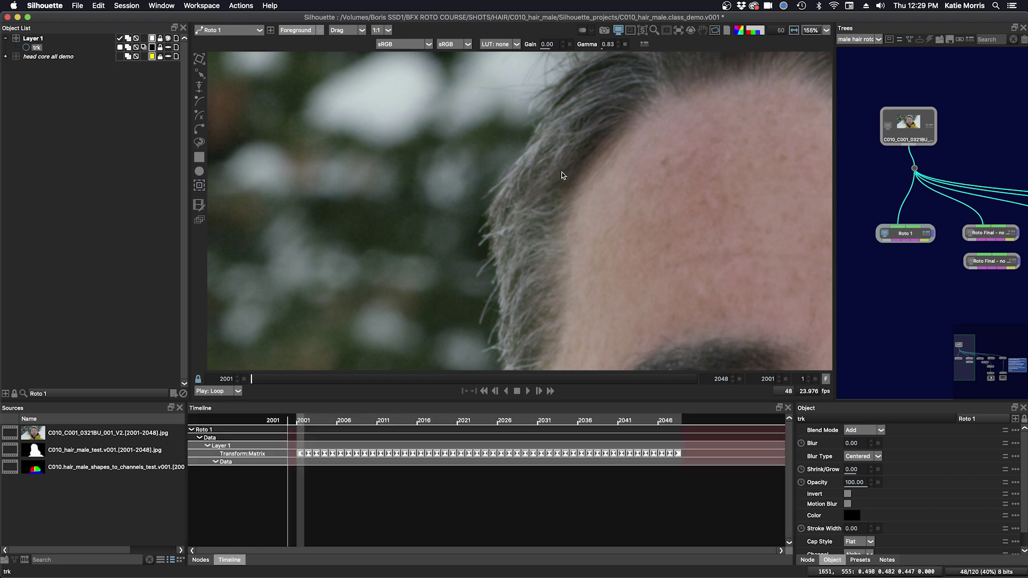
left_click(577, 112)
left_click(495, 198)
left_click(488, 209)
left_click(490, 220)
left_click(497, 222)
left_click(492, 231)
left_click(494, 251)
left_click(499, 263)
left_click(498, 274)
left_click(499, 284)
left_click(499, 298)
left_click(499, 308)
left_click_drag(502, 330, 503, 289)
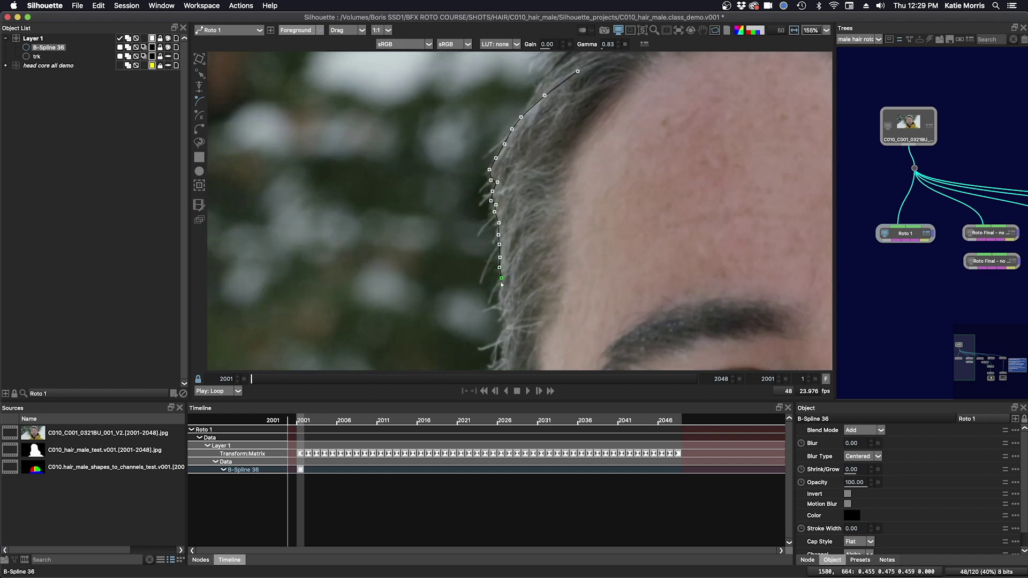
left_click(639, 316)
left_click(749, 323)
left_click(813, 328)
left_click(817, 175)
left_click(759, 94)
left_click(728, 66)
left_click(640, 67)
left_click(577, 71)
Refine the new spline's control points along the temple, adding points where needed to fit the hair edge at frame 2001
left_click_drag(544, 96, 546, 80)
left_click_drag(508, 198, 514, 207)
scroll(520, 214, "up", 3)
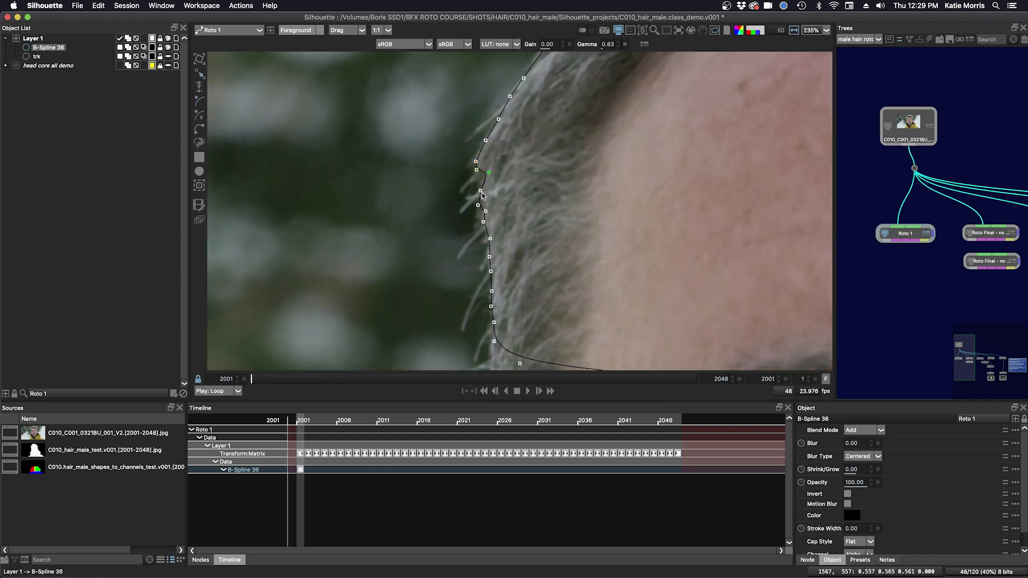
left_click_drag(486, 210, 484, 257)
left_click_drag(491, 272, 488, 296)
left_click(495, 277, "alt")
left_click_drag(491, 306, 498, 344)
left_click(495, 330, "alt")
left_click_drag(523, 134, 504, 152)
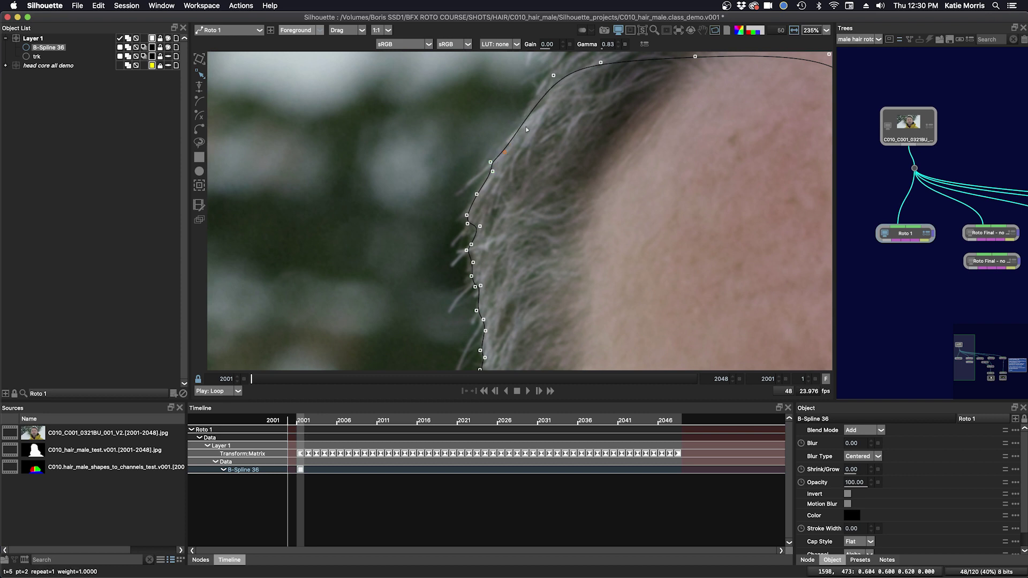
mouse_move(553, 76)
left_mouse_down()
mouse_move(517, 125)
mouse_move(542, 83)
left_mouse_up()
left_click(552, 101, "alt")
Stabilize the viewer on Layer 1 of Roto 1
scroll(498, 215, "down", 8)
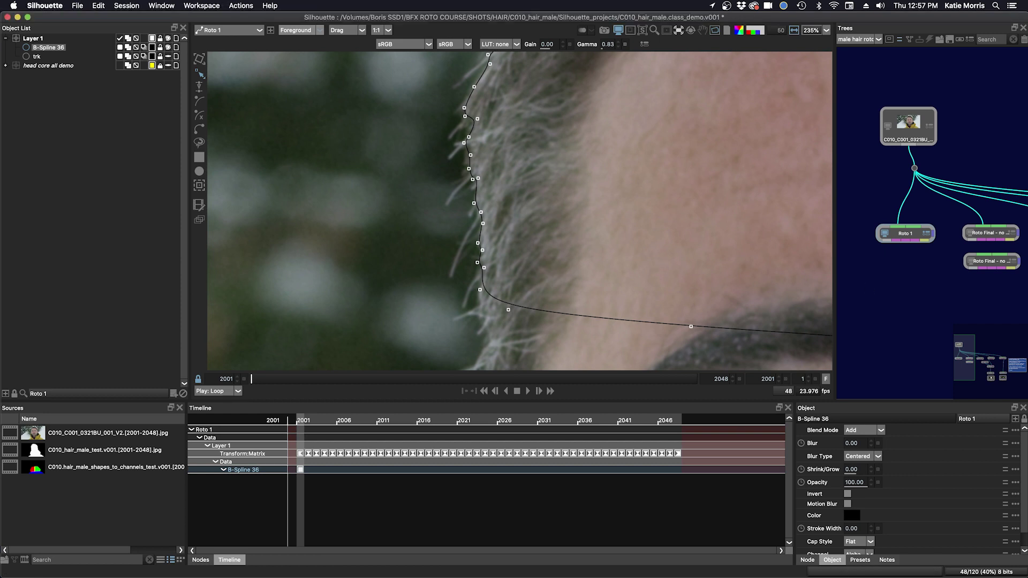
left_click(669, 31)
mouse_move(683, 64)
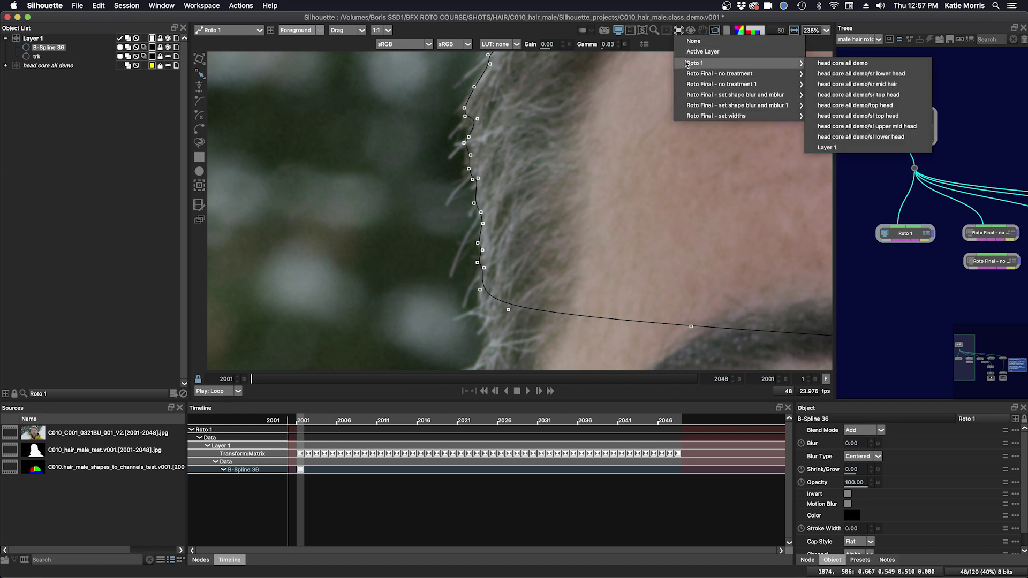
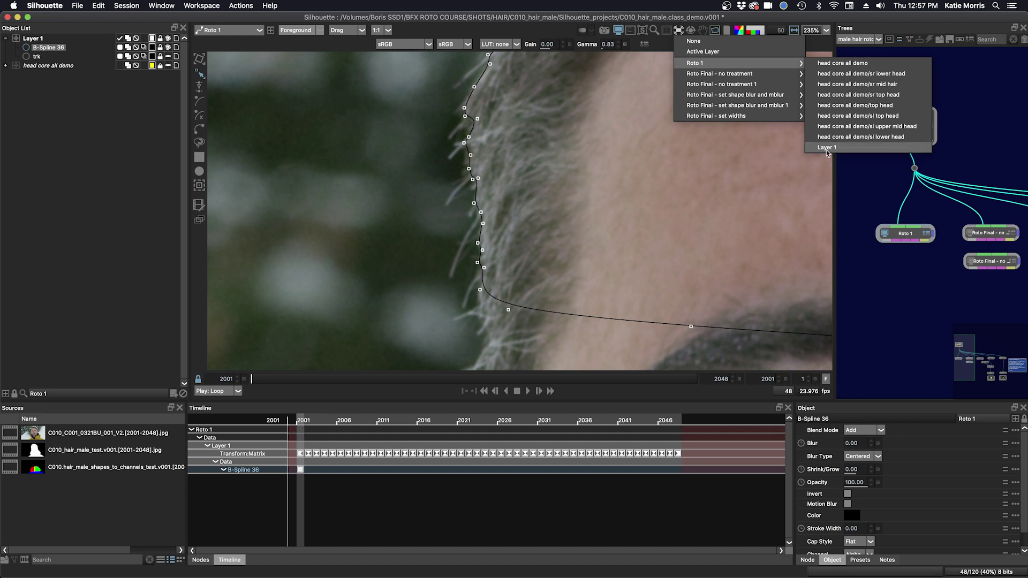
left_click(830, 148)
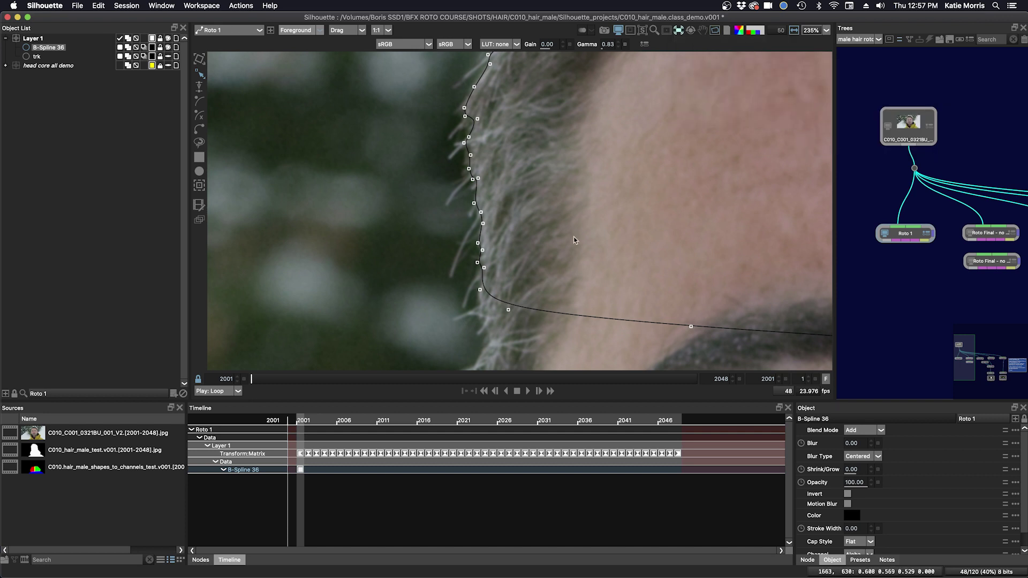
At frame 2048, nudge the spline's lower hair-edge points slightly to match the hair
left_click_drag(573, 237, 554, 262)
left_click_drag(256, 384, 763, 367)
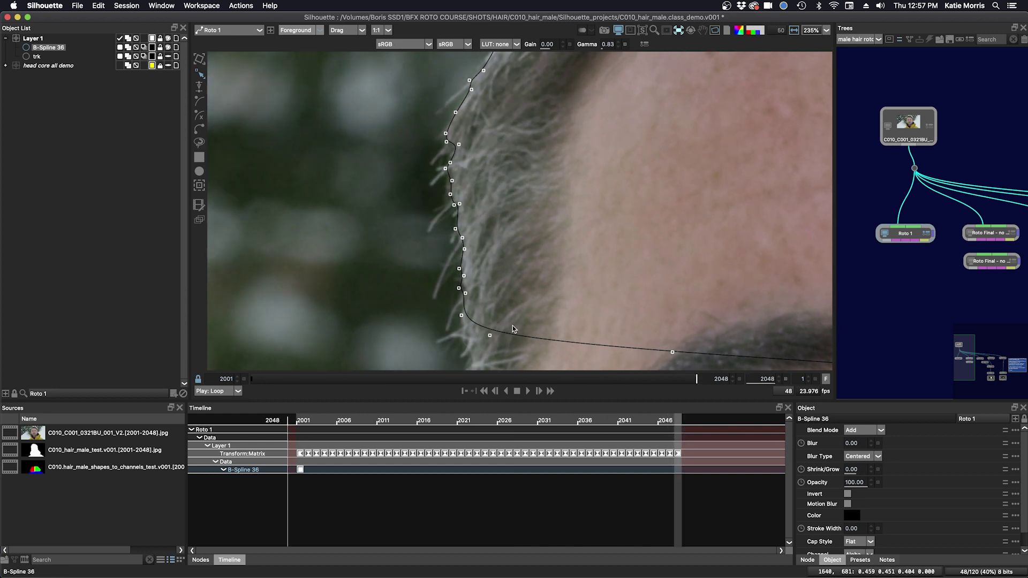
scroll(557, 319, "down", 4)
left_click_drag(558, 319, 535, 318)
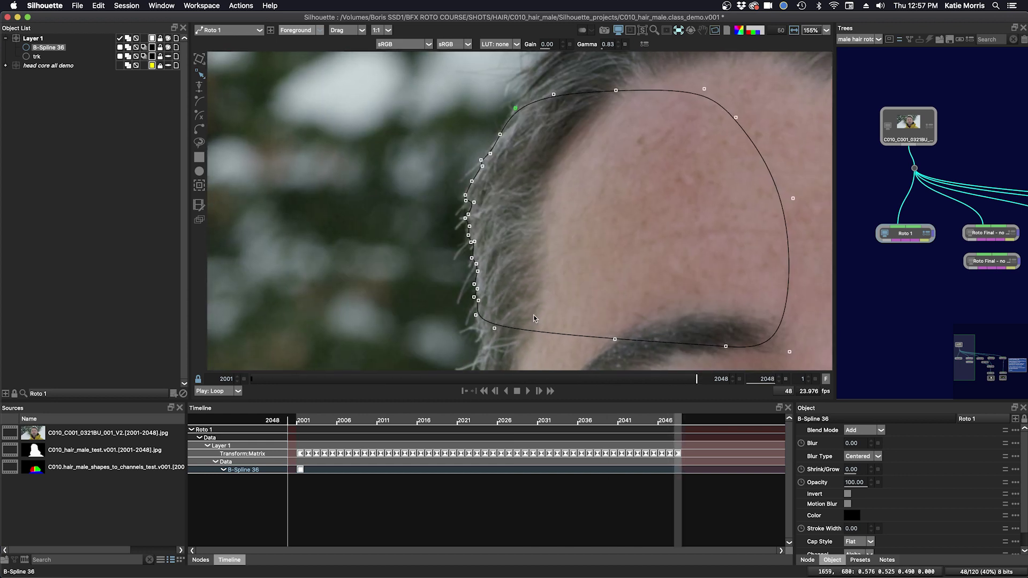
mouse_move(660, 381)
left_mouse_down()
mouse_move(275, 376)
mouse_move(734, 385)
mouse_move(642, 378)
mouse_move(696, 379)
left_mouse_up()
left_click_drag(447, 335, 522, 269)
key("Up")
key("Right")
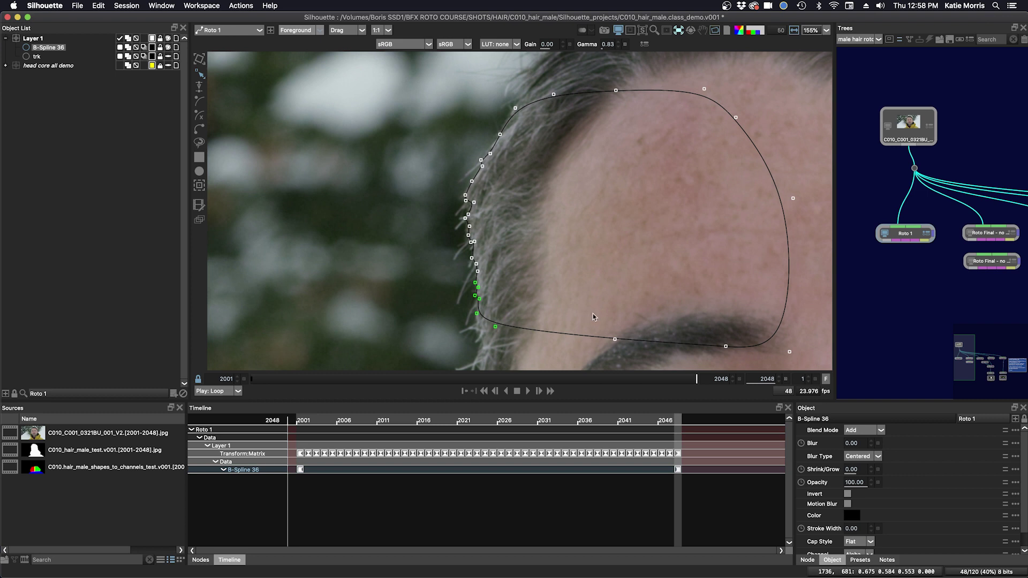
At frame 2024, nudge the spline's lower hair-edge points to match the hair, keyframing the shape midway through the shot
key("alt+z")
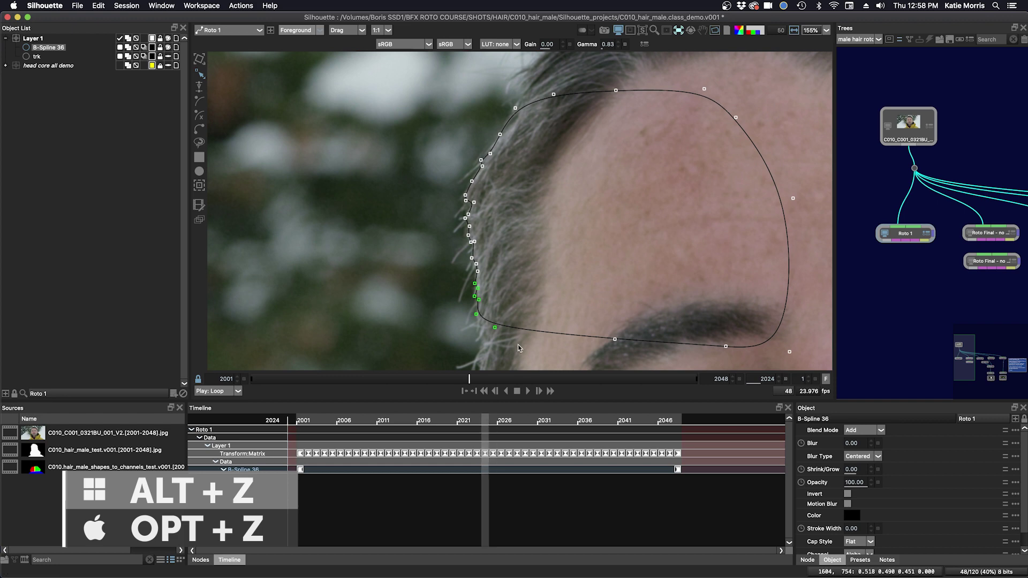
left_click_drag(474, 297, 474, 294)
key("shift+z")
key("shift+x")
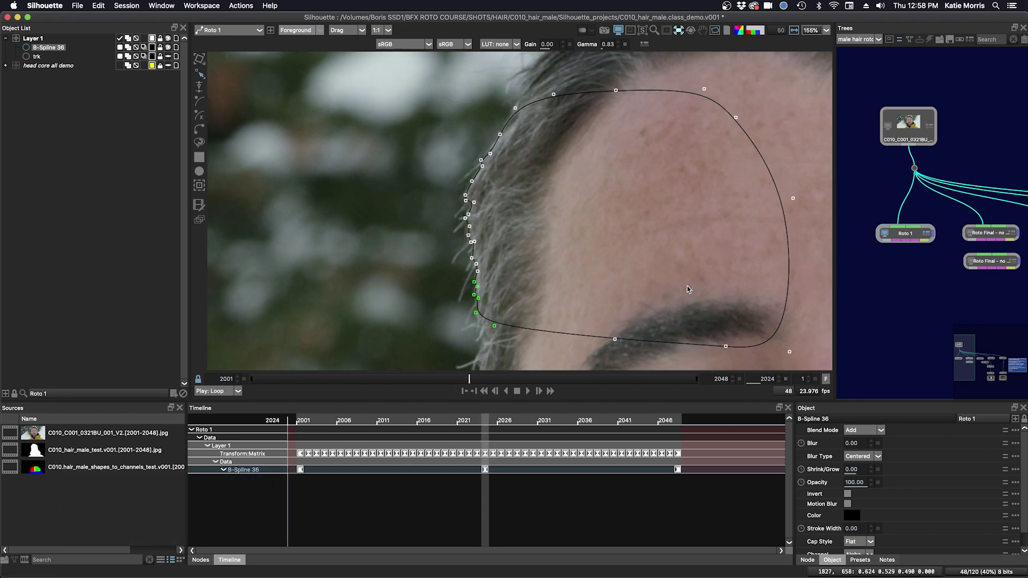
At frame 2012, nudge the lower hair-edge points to fit the hair and compare the shape with its neighbouring keyframes
key("shift+x")
key("shift+z")
key("alt+z")
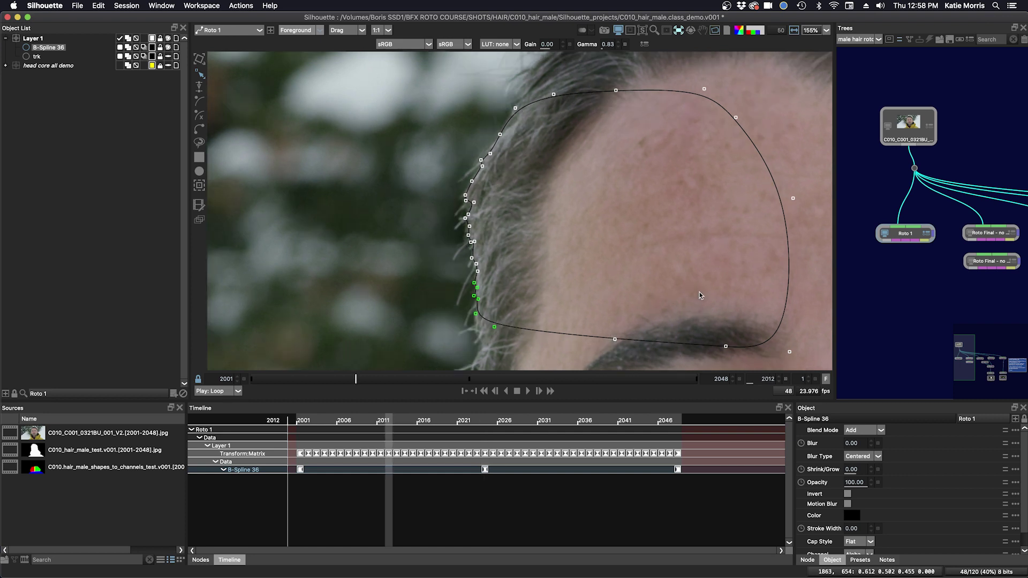
key("Up")
key("alt+Right")
key("alt+Left")
key("alt+Left")
key("alt+Right")
key("alt+Left")
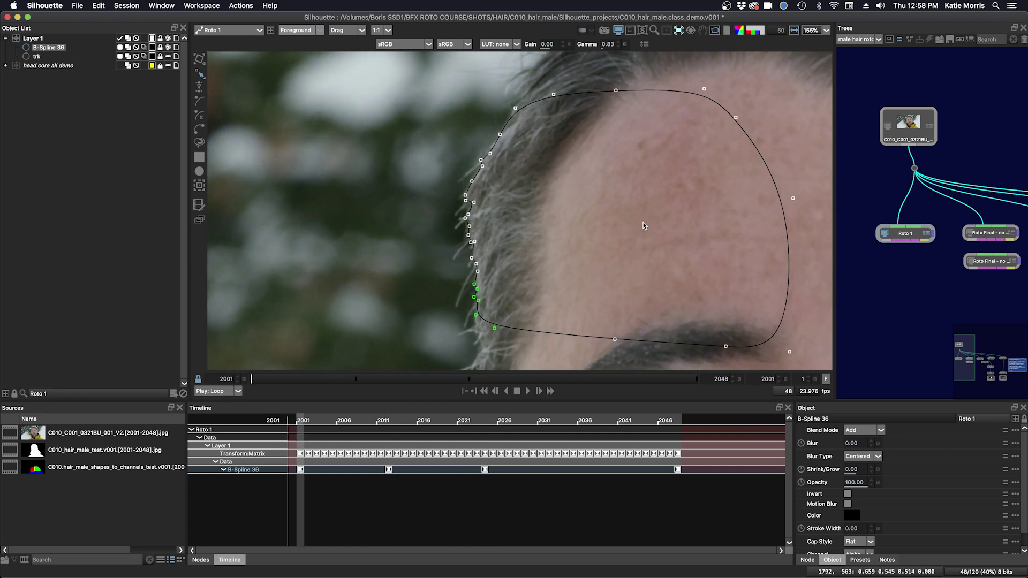
Keyframe the lower hair-edge points at frame 2018 with a slight nudge, midway between the 2012 and 2024 keyframes
key("alt+x")
key("alt+x")
key("alt+x")
key("alt+x")
key("alt+x")
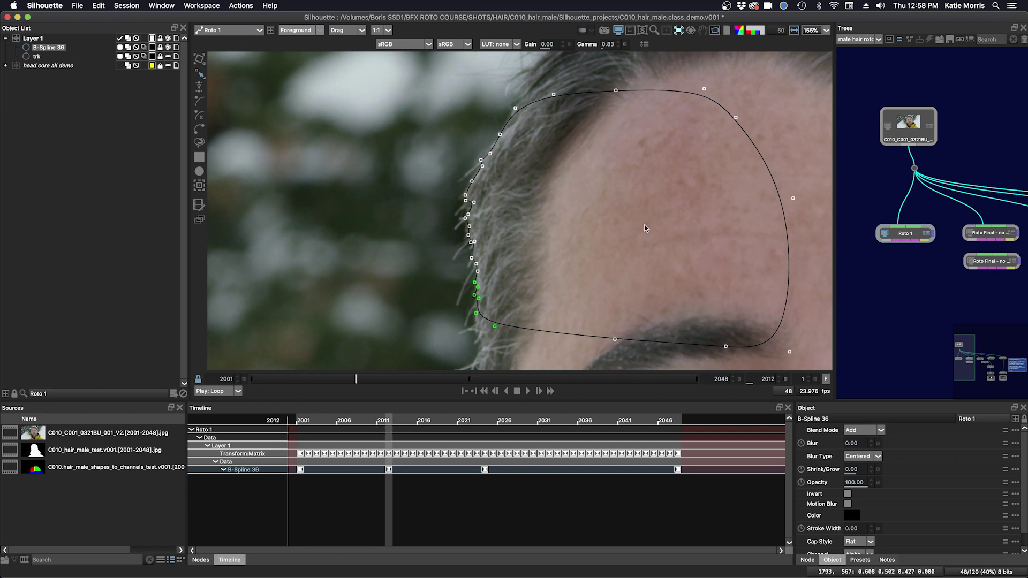
key("Up")
key("alt+Left")
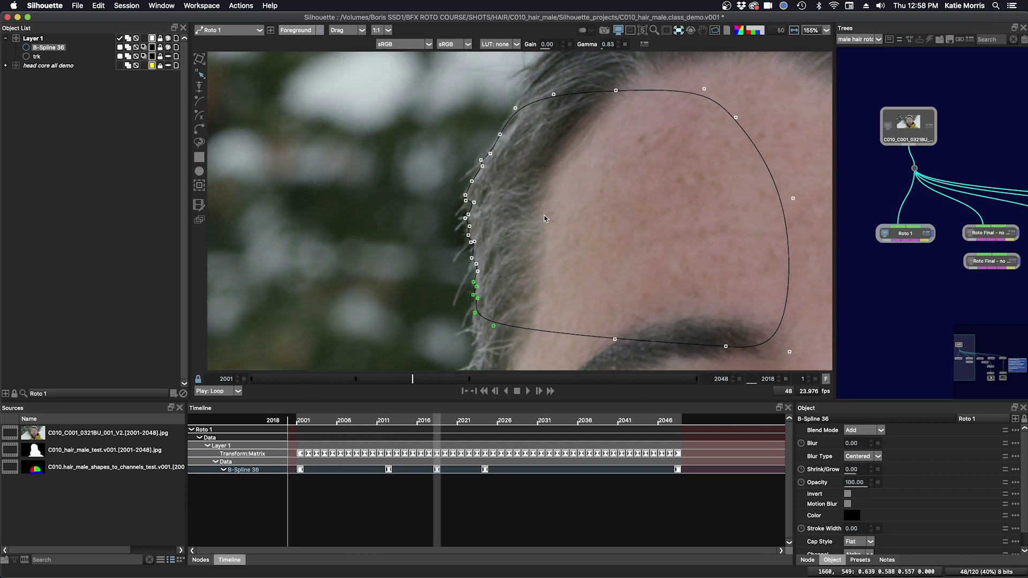
Select the middle hair-edge points and nudge them into place at frame 2036, checking against the adjacent keyframes
key("alt+Right")
left_click_drag(459, 230, 480, 267)
key("alt+Right")
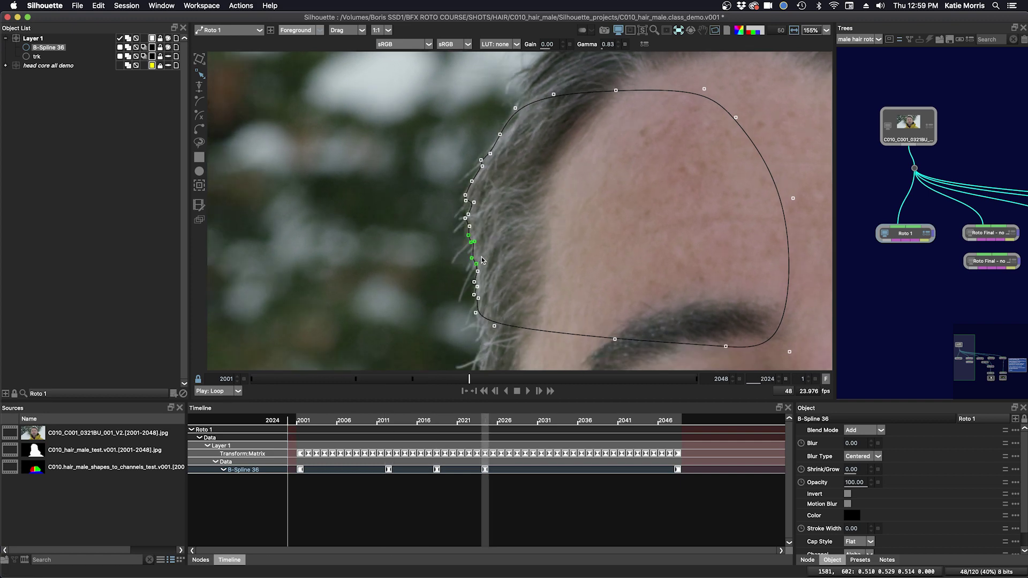
key("space")
key("Right")
key("alt+Left")
key("alt+Right")
key("alt+Right")
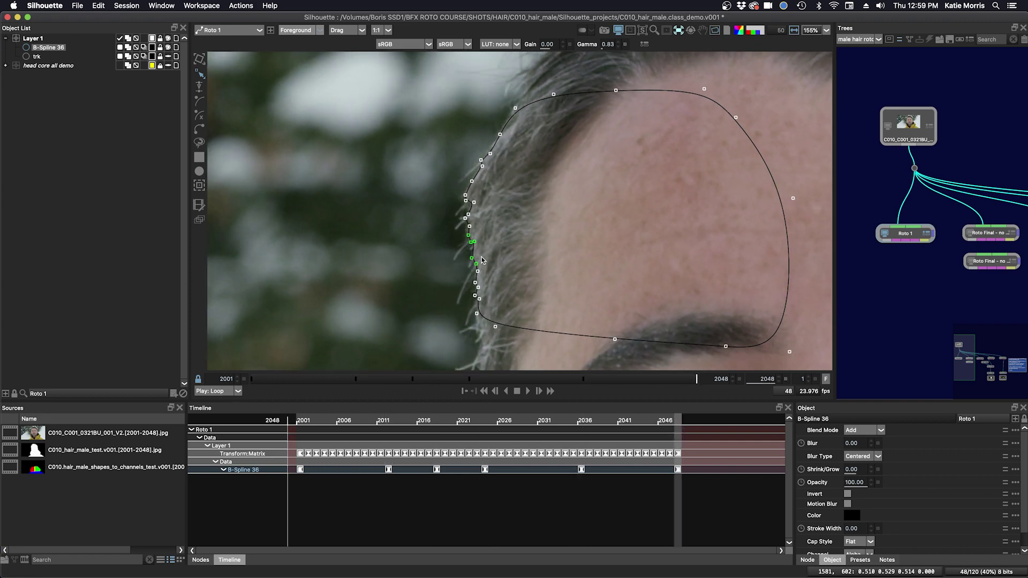
Refine the upper and middle hair-edge points at frame 2036 while comparing the shape with the surrounding keyframes
key("alt+Left")
key("alt+Left")
key("alt+Right")
left_click_drag(425, 149, 488, 251)
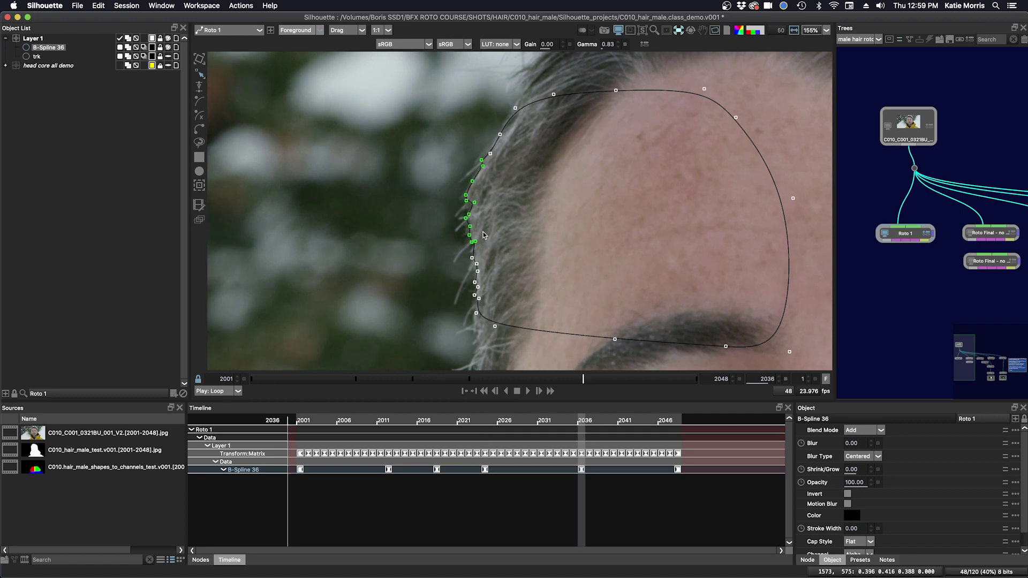
key("alt+Left")
key("alt+Right")
key("alt+Left")
key("alt+Right")
left_click_drag(450, 255, 489, 262)
Keyframe the spline at frame 2030 by adjusting the lower hair-edge points from the middle of the temple downward
key("z")
key("z")
key("z")
key("z")
key("z")
key("z")
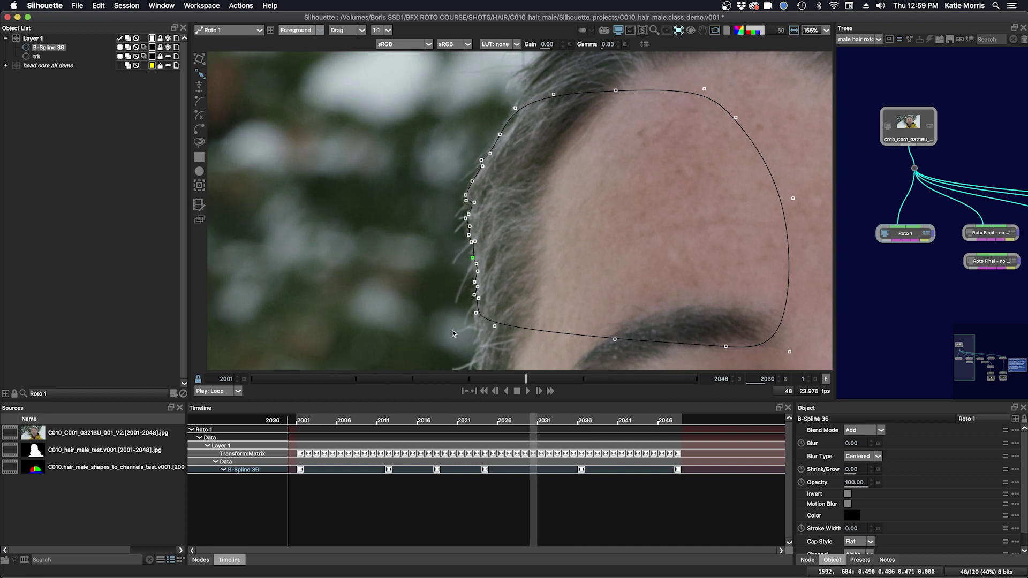
left_click_drag(452, 333, 493, 244)
key("alt+Right")
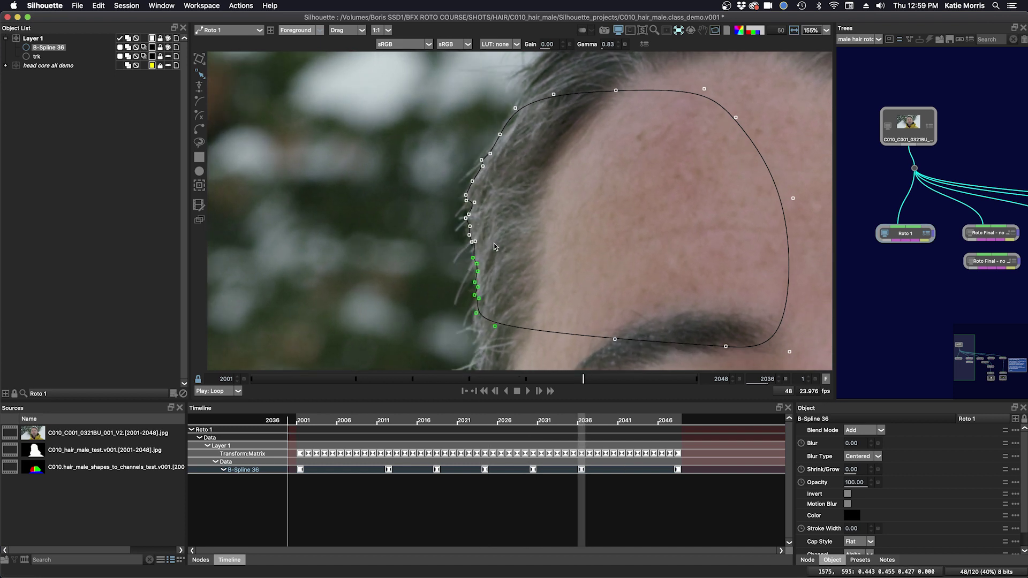
Keyframe the lower hair-edge points at frame 2042 and compare the shape with the keyframes on either side
key("Right")
key("Right")
key("Right")
key("Right")
key("Right")
key("Right")
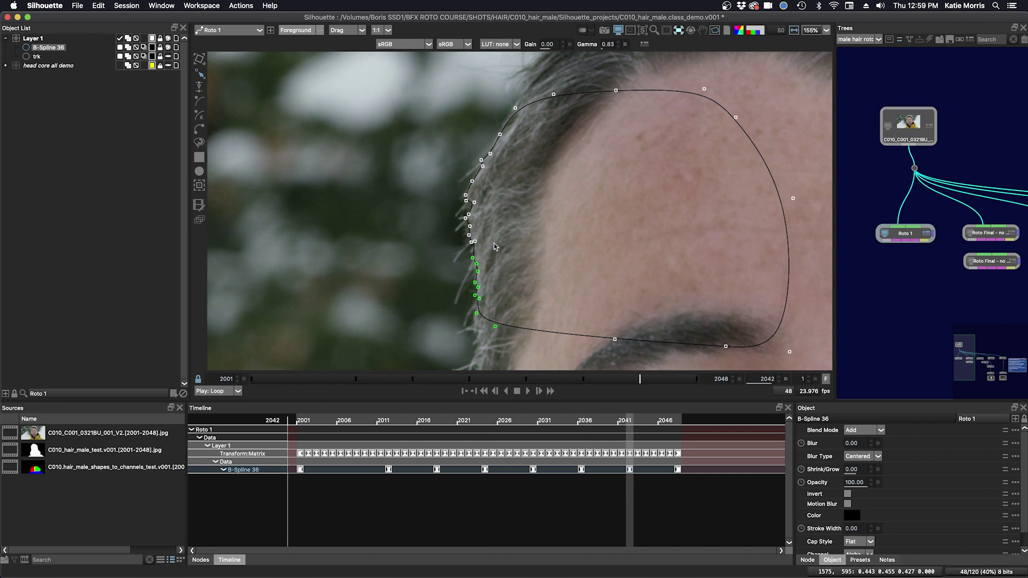
key("shift+x")
key("Right")
key("shift+z")
key("shift+x")
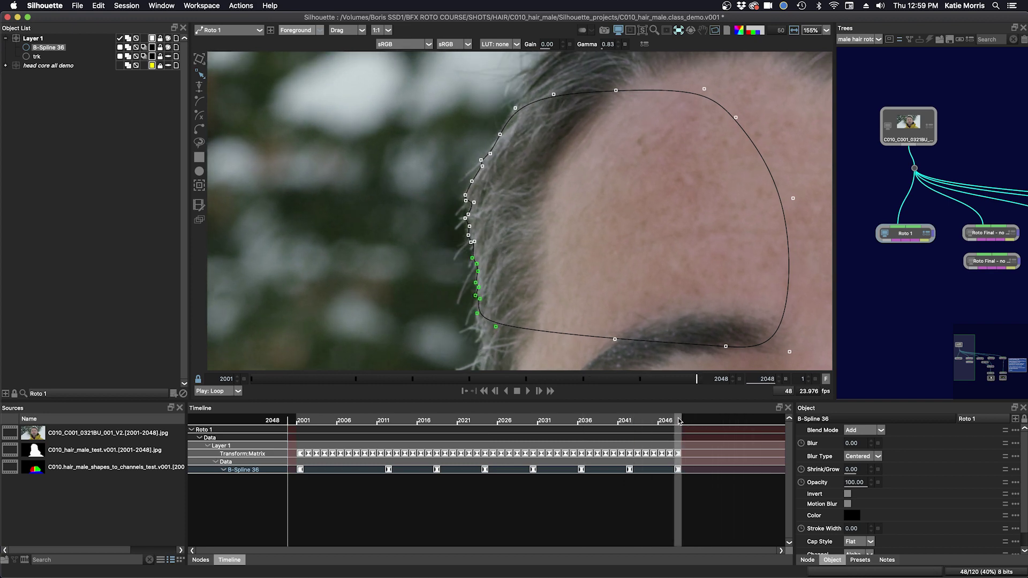
Return to the keyframe at frame 2018 and nudge the middle hair-edge points slightly to the left
left_click_drag(679, 421, 486, 403)
key("shift+z")
key("shift+z")
key("shift+x")
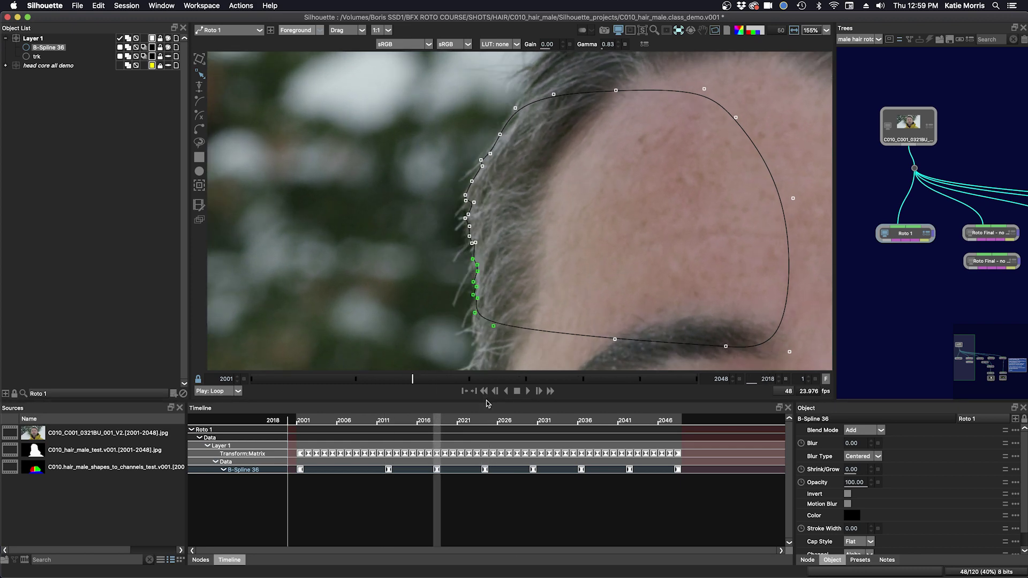
left_click_drag(432, 252, 479, 233)
key("Left")
Flip between the keyframes around frame 2018 to examine how the spline follows the hair edge
key("shift+z")
key("shift+x")
key("shift+x")
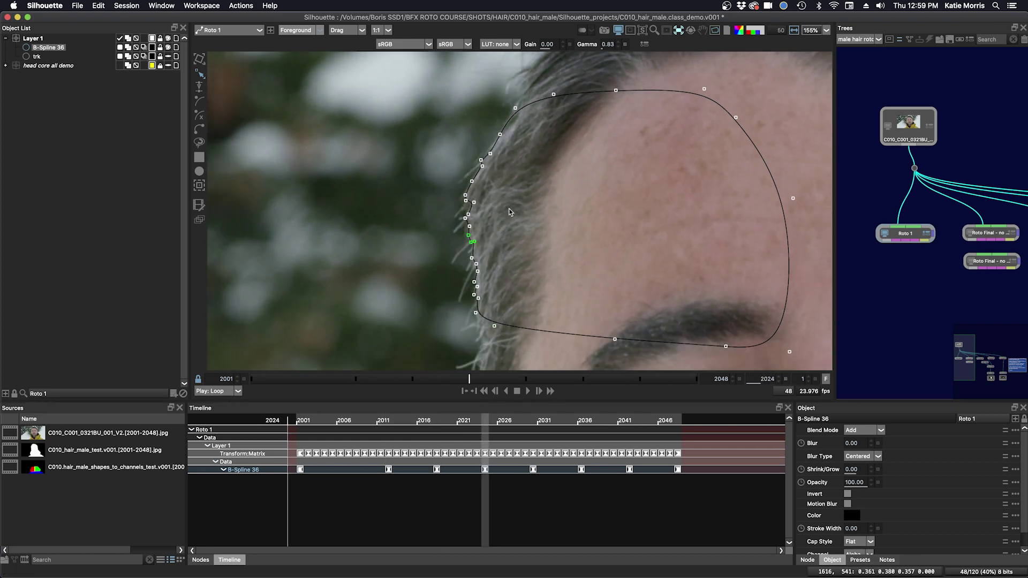
key("shift+z")
key("shift+z")
key("shift+x")
key("shift+x")
key("shift+z")
key("shift+z")
key("shift+x")
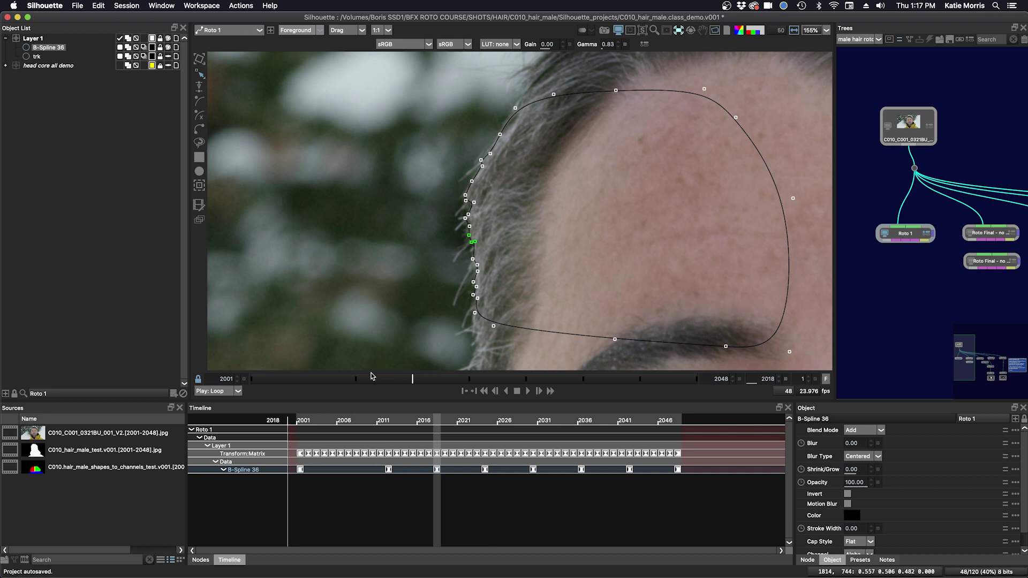
mouse_move(409, 380)
left_mouse_down()
mouse_move(283, 386)
mouse_move(420, 375)
mouse_move(443, 388)
mouse_move(701, 381)
mouse_move(266, 379)
mouse_move(412, 380)
left_mouse_up()
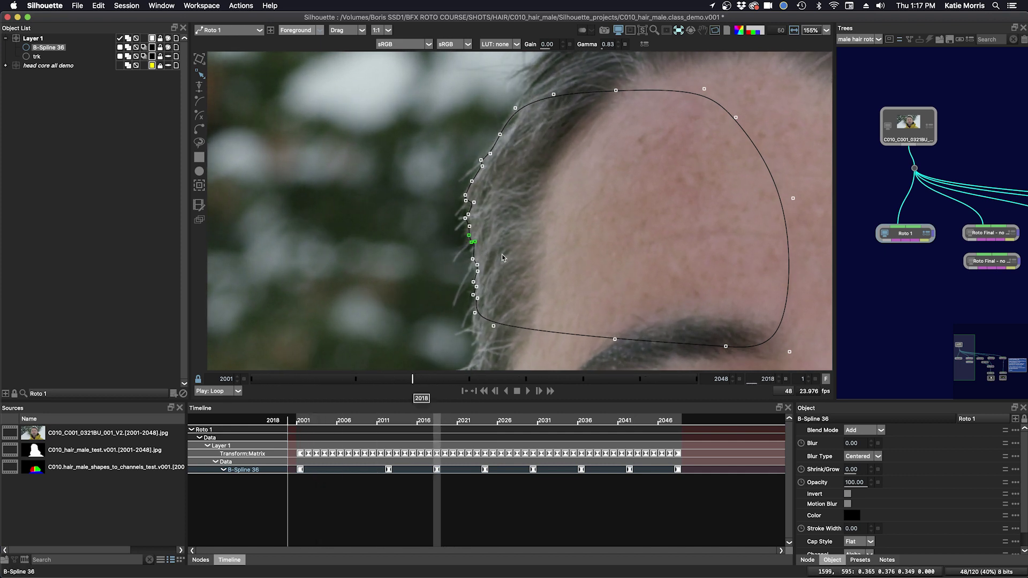
With MultiFrame editing across frames 2001 to 2048, move the spline's two upper hairline points onto the hair edge, and check the motion
key("shift+m")
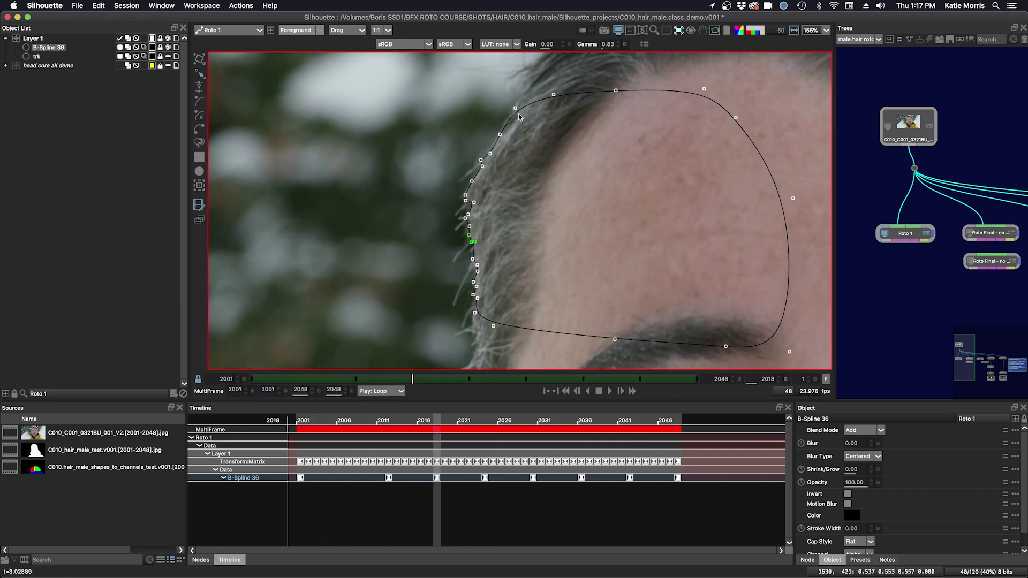
left_click_drag(515, 108, 514, 121)
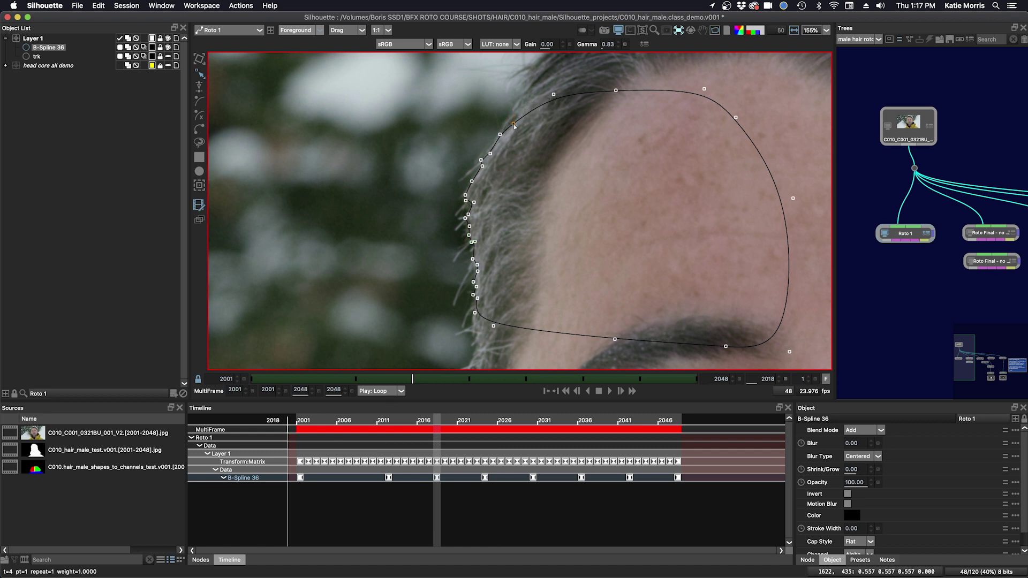
left_click_drag(553, 94, 542, 88)
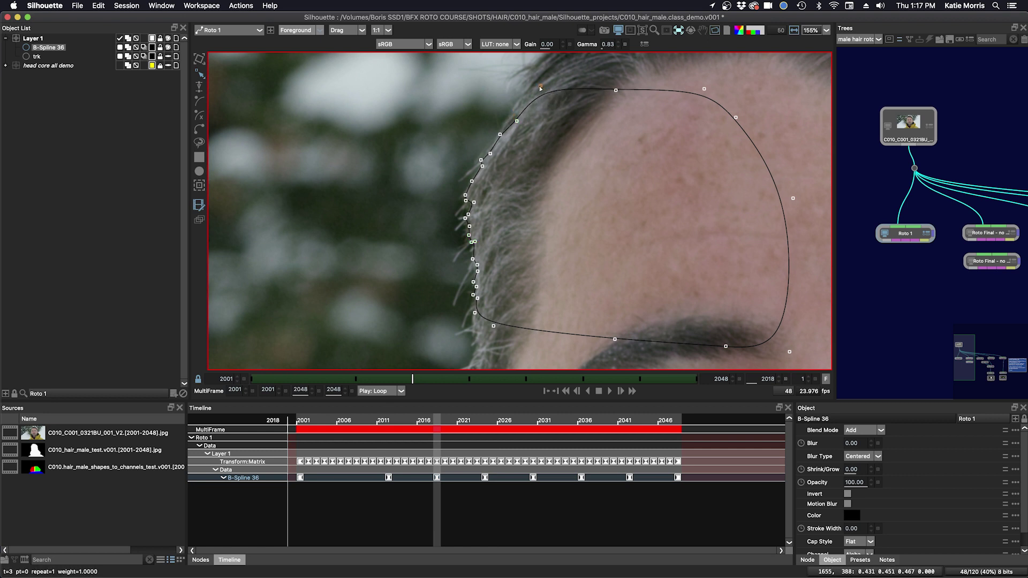
key("shift+m")
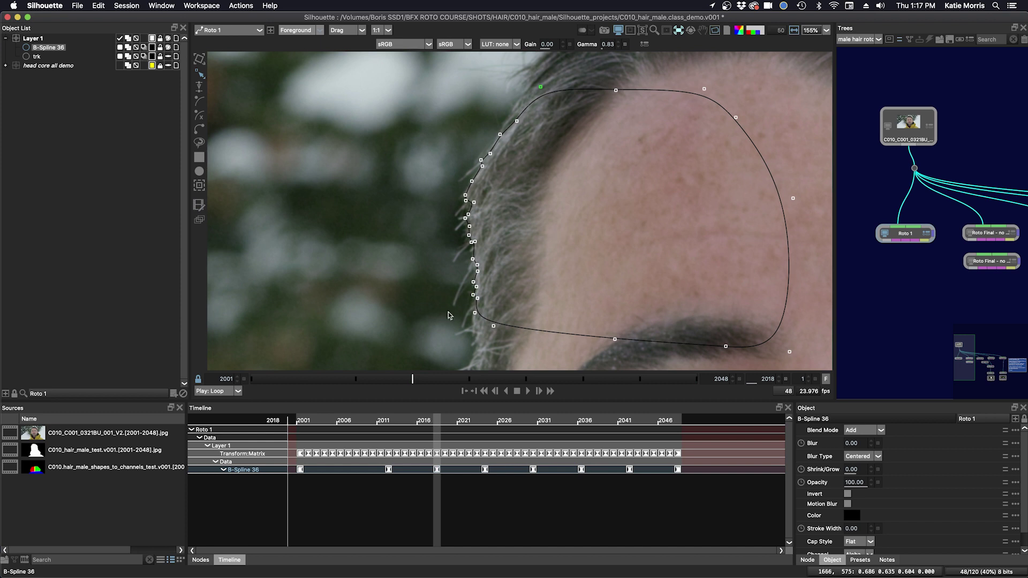
left_click_drag(402, 378, 517, 372)
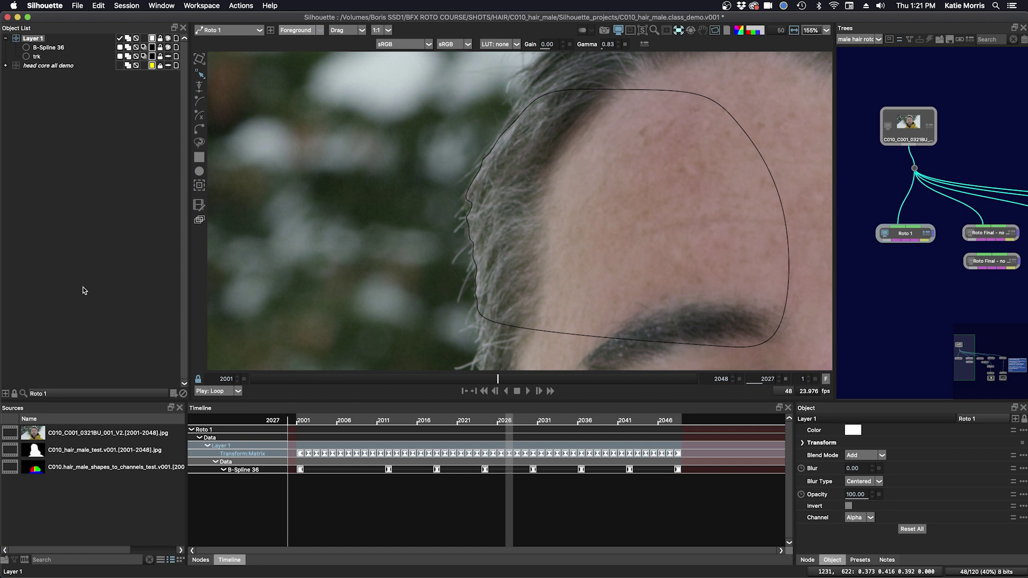
Rename Layer 1 as "sl upper mid head core"
double_click(35, 39)
key("Return")
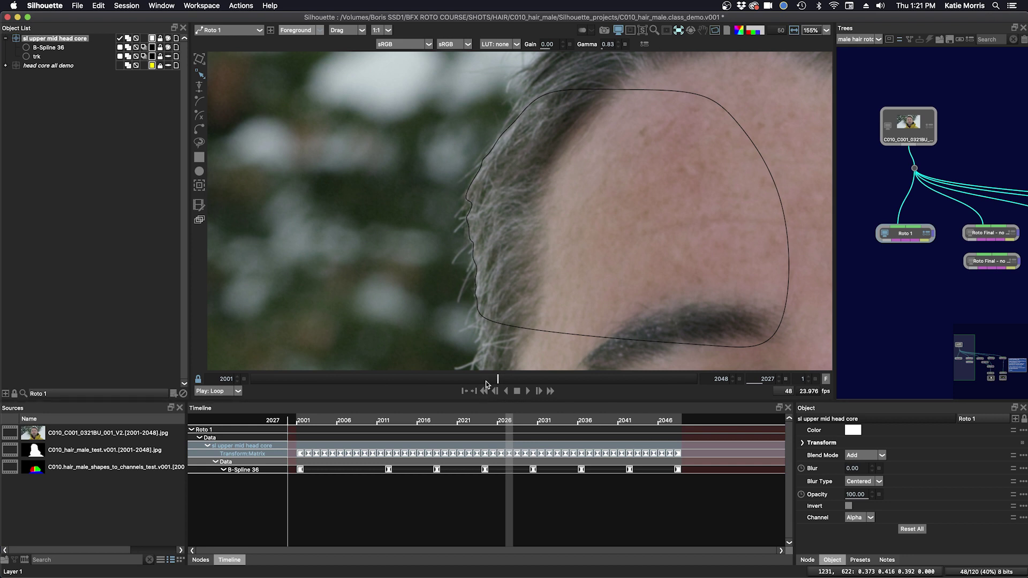
mouse_move(486, 381)
left_mouse_down()
mouse_move(292, 381)
mouse_move(508, 381)
left_mouse_up()
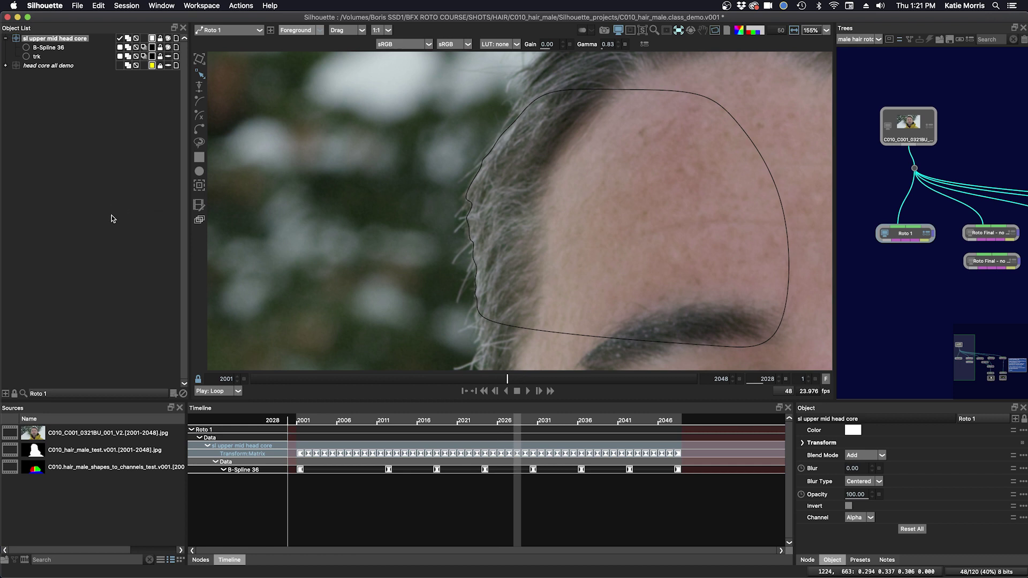
Duplicate the head core layer and rename the copy "sl upper mid detail - open shapes"
key("super+d")
double_click(63, 39)
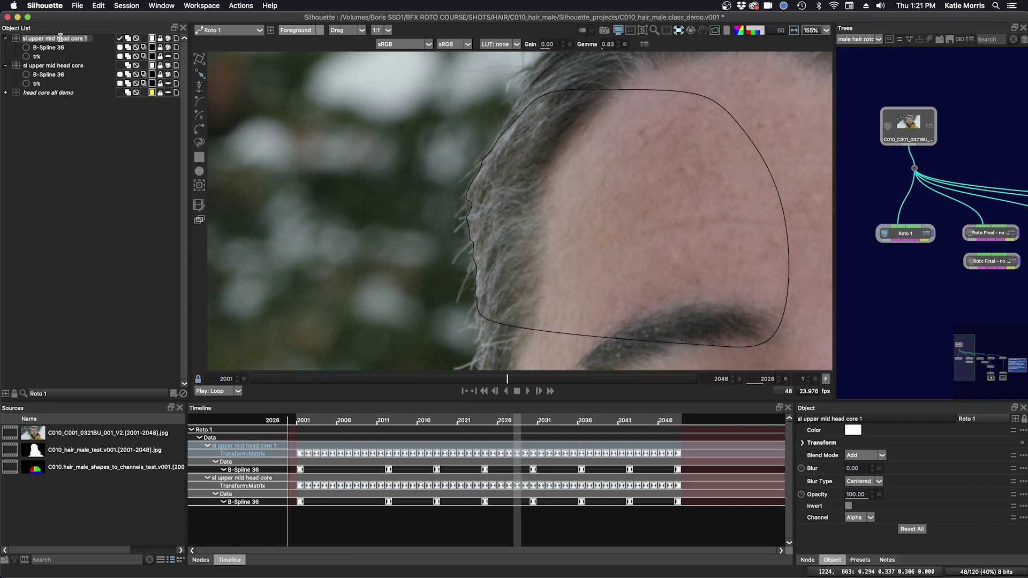
left_click_drag(56, 38, 94, 41)
type("detail - open shapes")
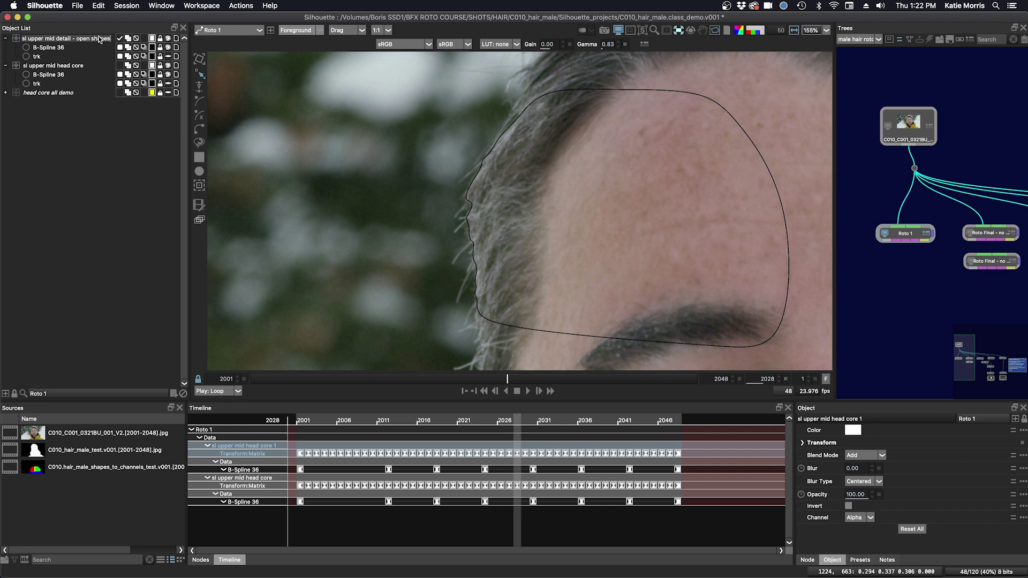
key("Return")
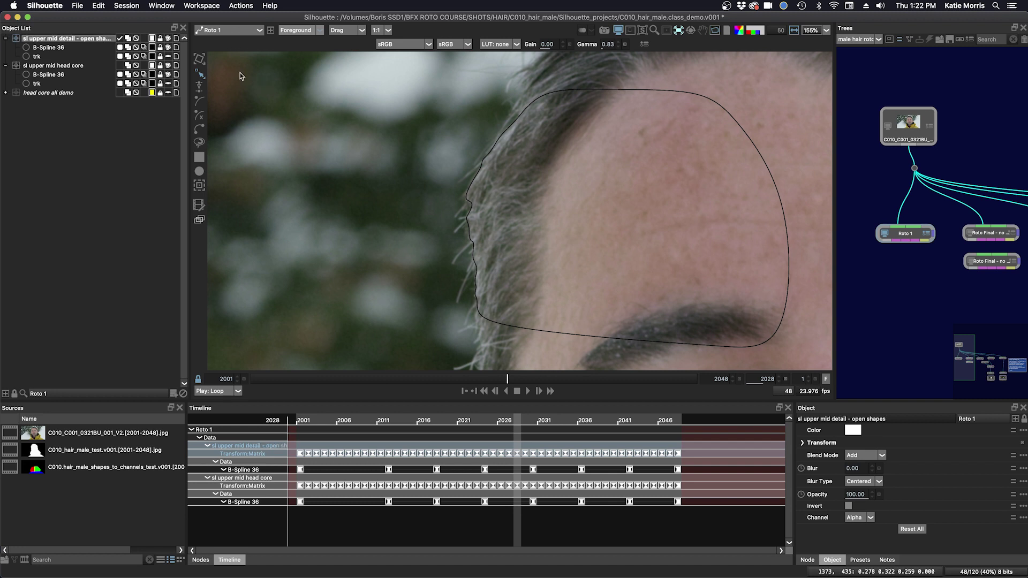
Lock B-Spline 36 in the "sl upper mid head core" layer and go to frame 2022
left_click(160, 76)
left_click_drag(270, 383, 449, 380)
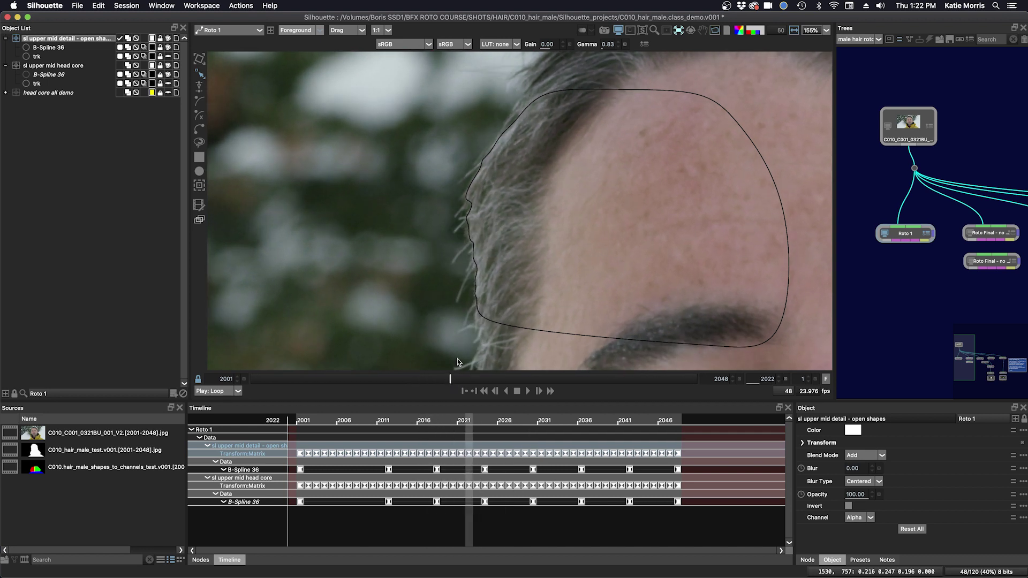
Draw two open B-splines in the detail layer along the uppermost stray hair strands crossing the temple edge
left_click(507, 148)
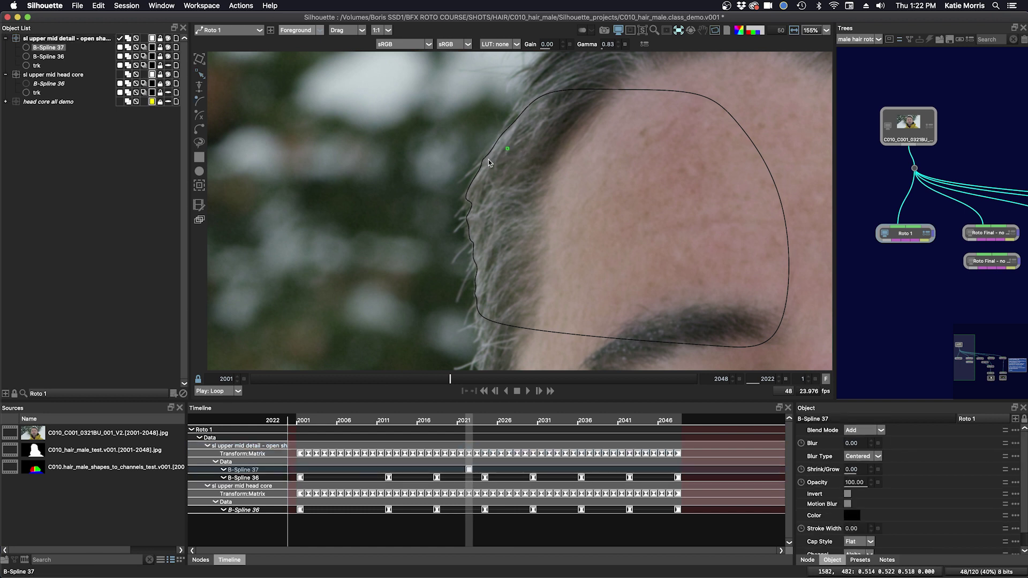
left_click(465, 177)
left_click(475, 168)
left_click(499, 165)
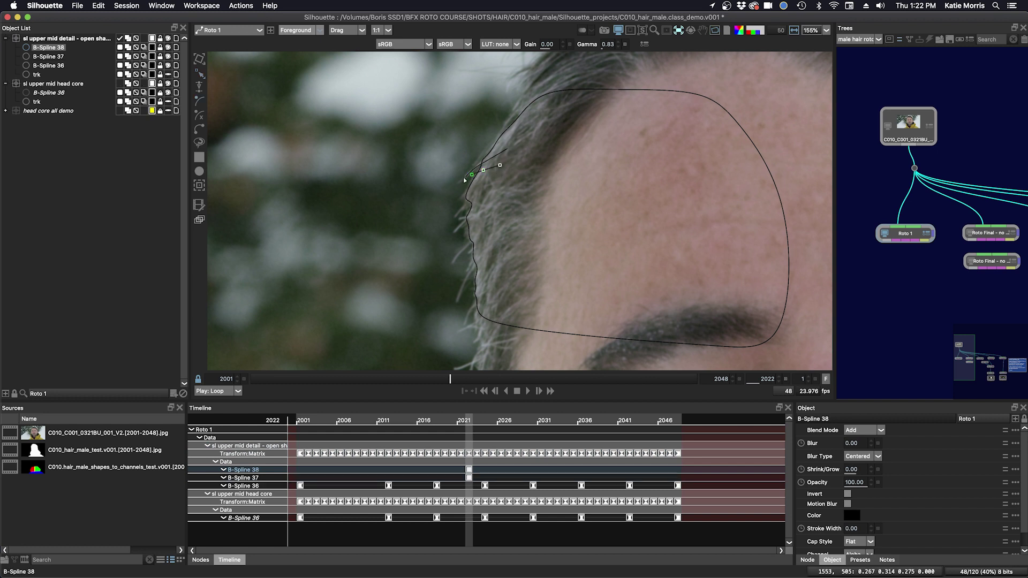
left_click(460, 181)
Draw two more open B-splines below them, tracing the strands that stick out at the middle of the temple
left_click(491, 186)
left_click(476, 199)
left_click(464, 207)
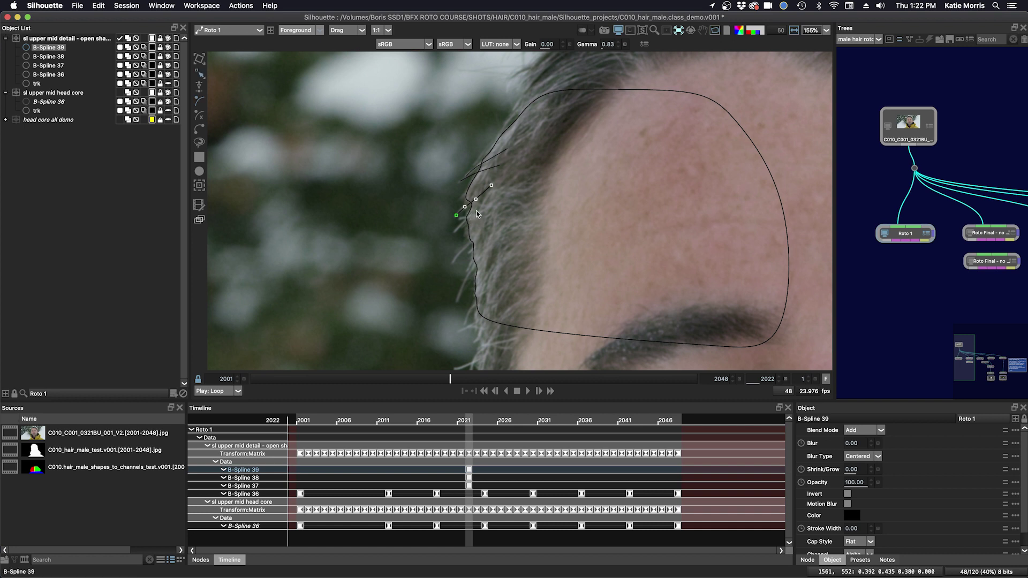
left_click(492, 205)
left_click(477, 215)
left_click(468, 218)
left_click(459, 226)
left_click(454, 231)
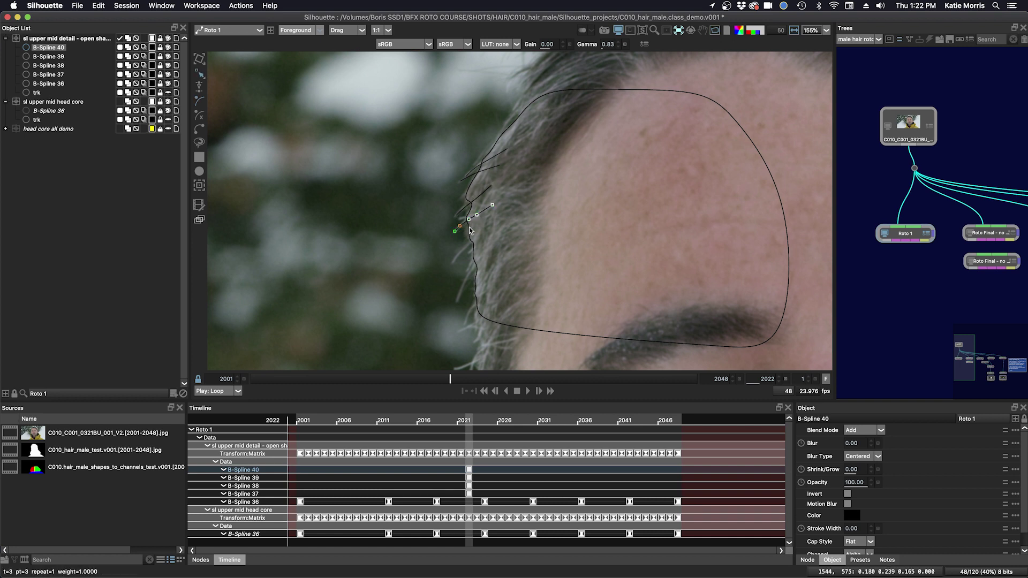
Draw two open B-splines along the longer lower-temple strands and adjust a point on the last one to follow its hair
left_click(486, 228)
left_click(466, 245)
left_click(460, 253)
left_click(454, 262)
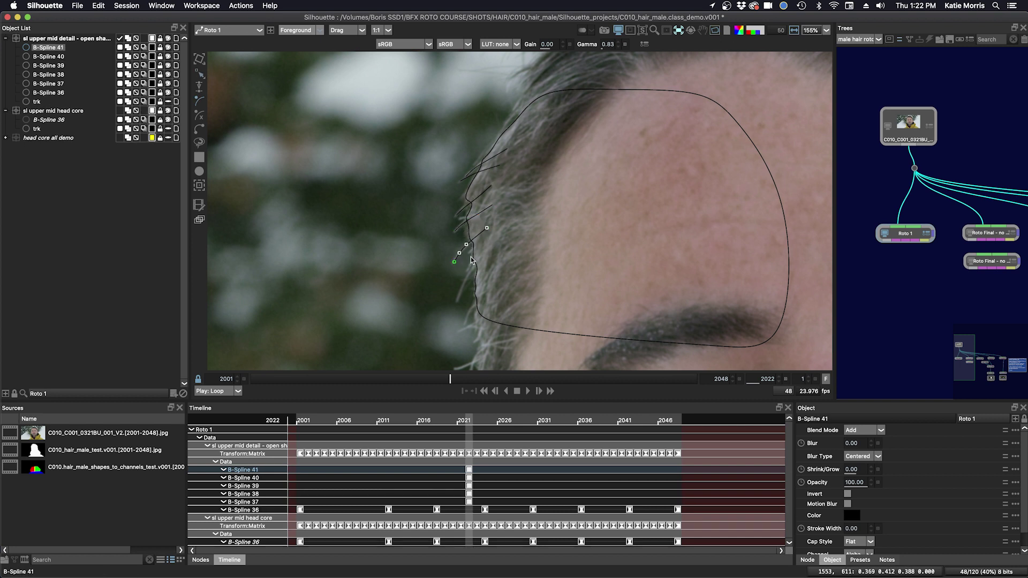
left_click(490, 250)
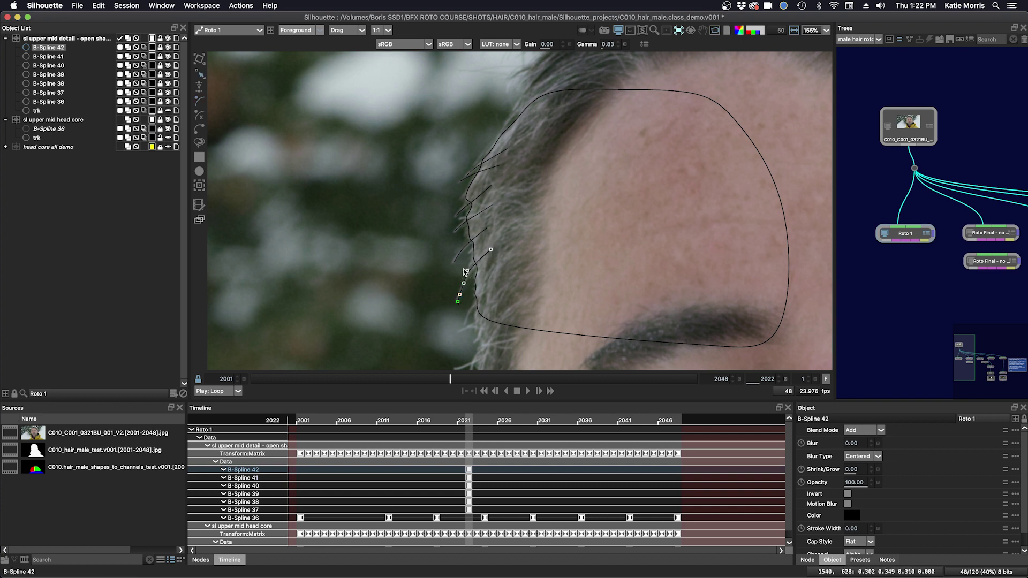
left_click_drag(468, 270, 469, 272)
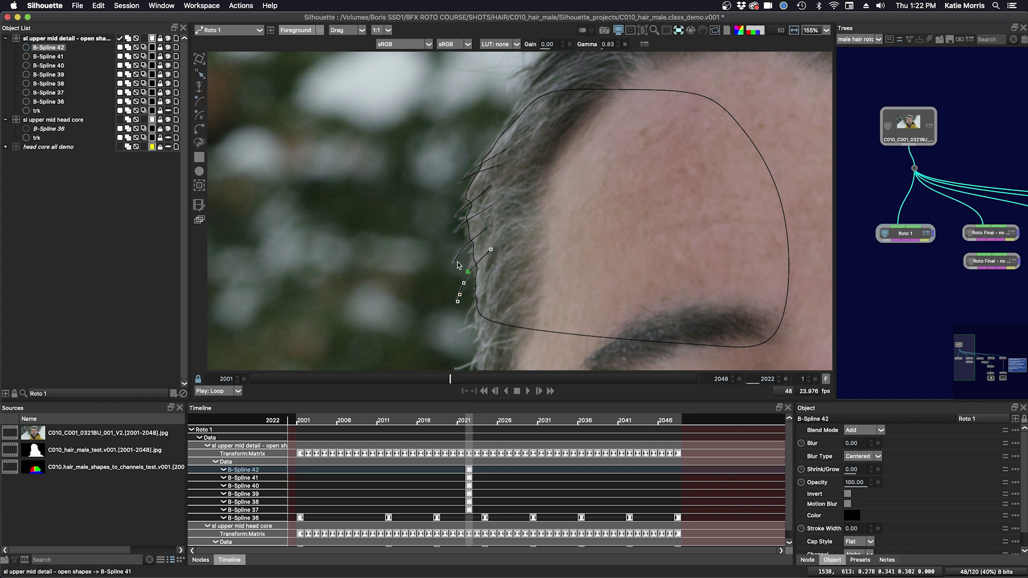
Hide B-Splines 36 through 42 in the detail layer at frame 2024
left_click(454, 262)
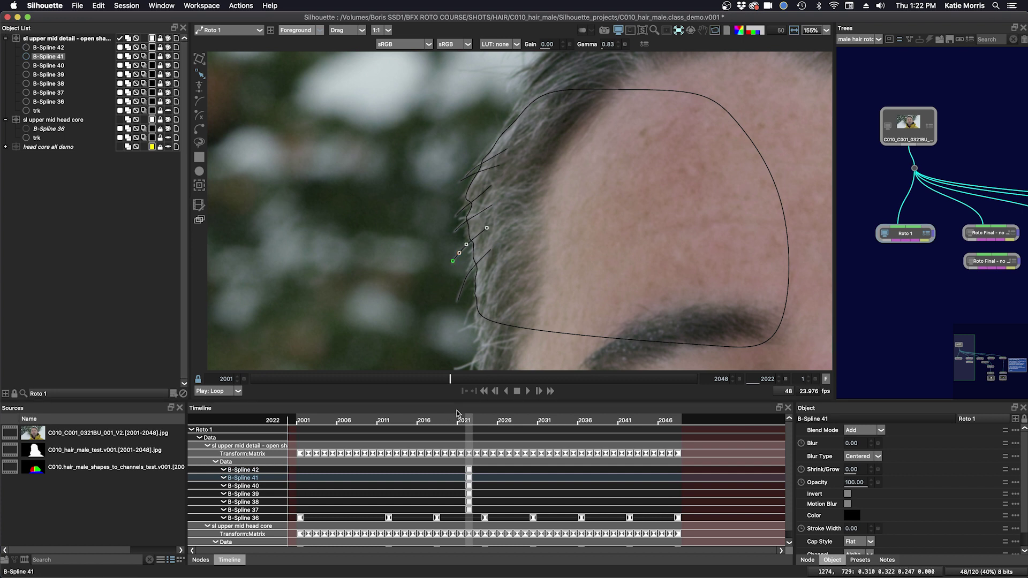
mouse_move(466, 422)
left_mouse_down()
mouse_move(298, 423)
mouse_move(485, 423)
left_mouse_up()
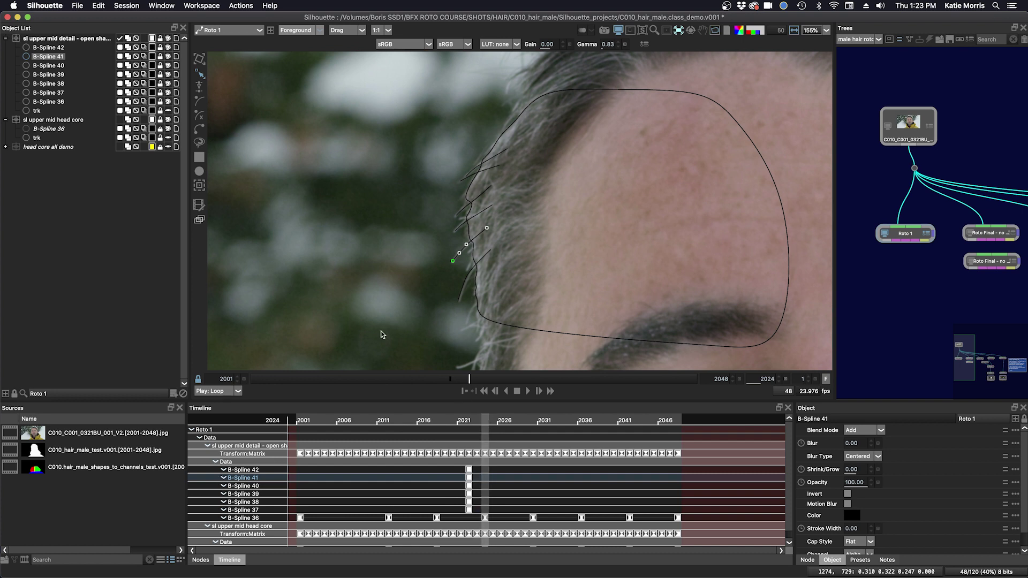
left_click(53, 47)
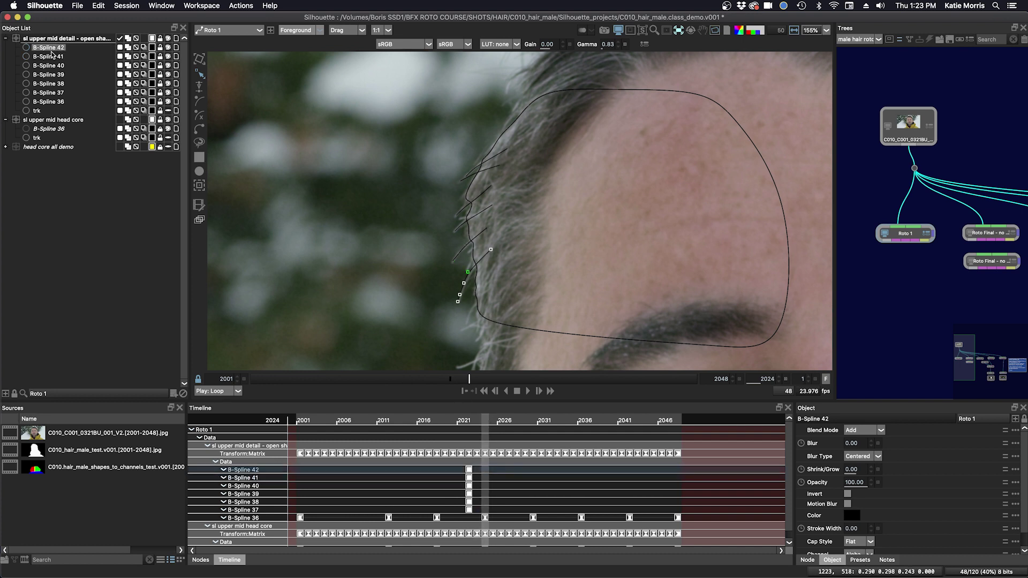
left_click(48, 102, "shift")
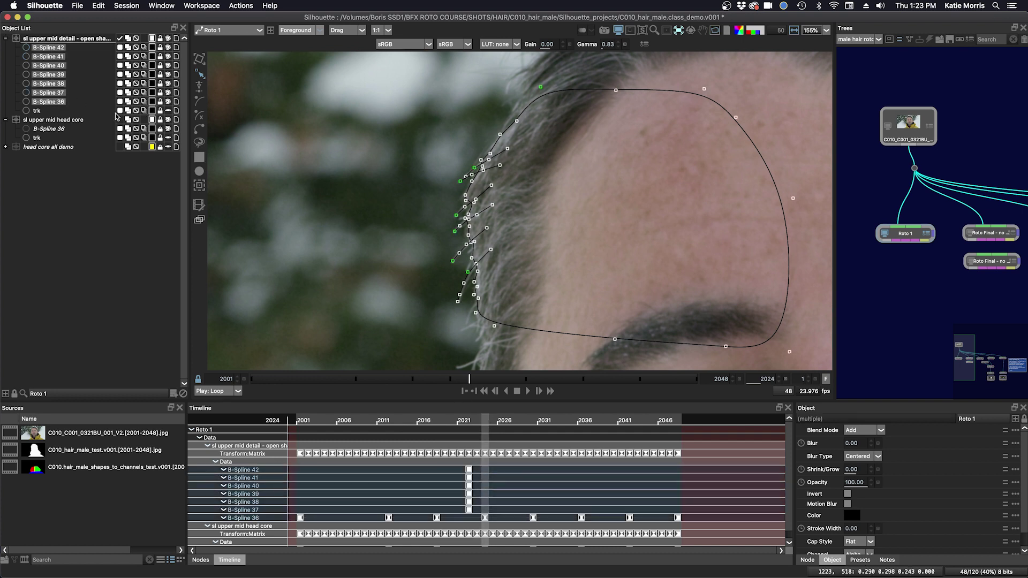
left_click(167, 101)
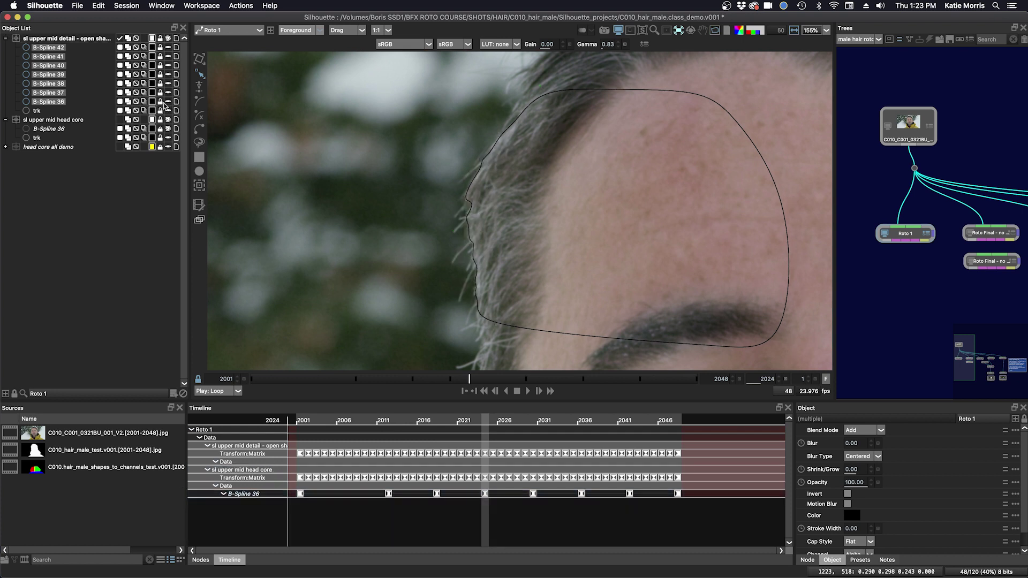
Turn on visibility for B-Spline 36 in the detail layer and delete that closed core shape from it
left_click(60, 104)
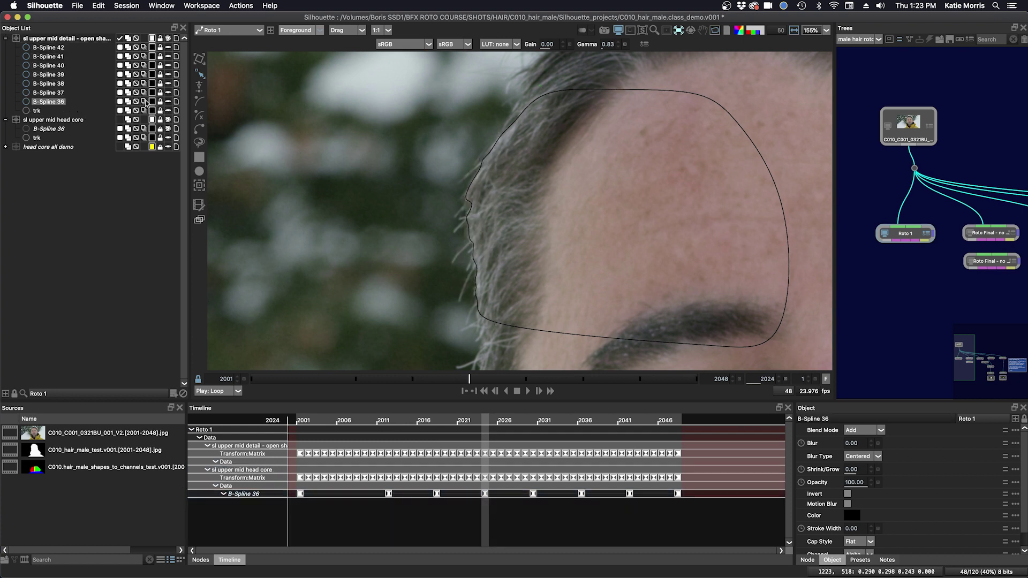
left_click(168, 102)
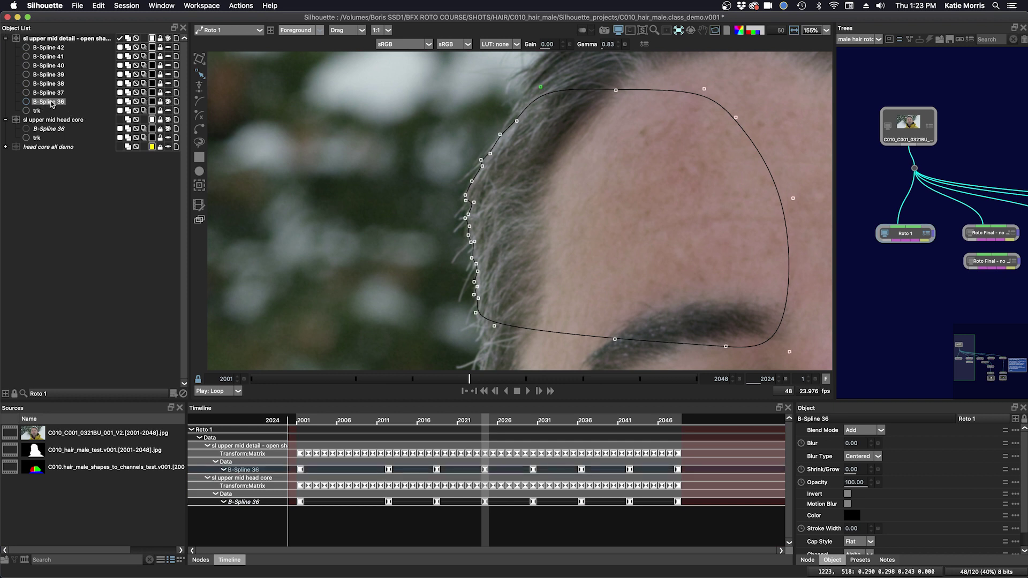
key("Delete")
Make the open B-Splines 37 through 42 in the detail layer visible
left_click(53, 47)
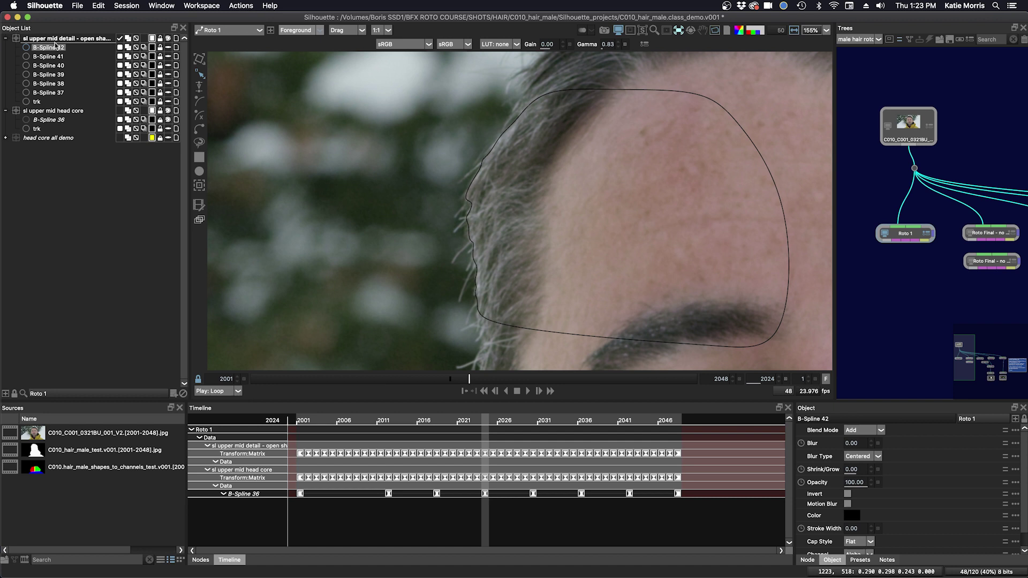
left_click(53, 93, "shift")
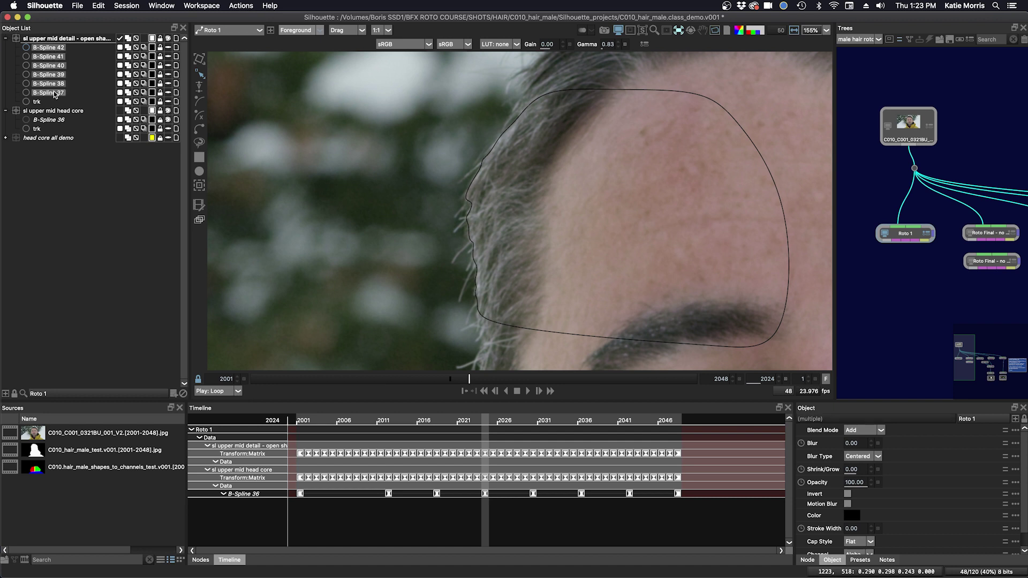
left_click(168, 47)
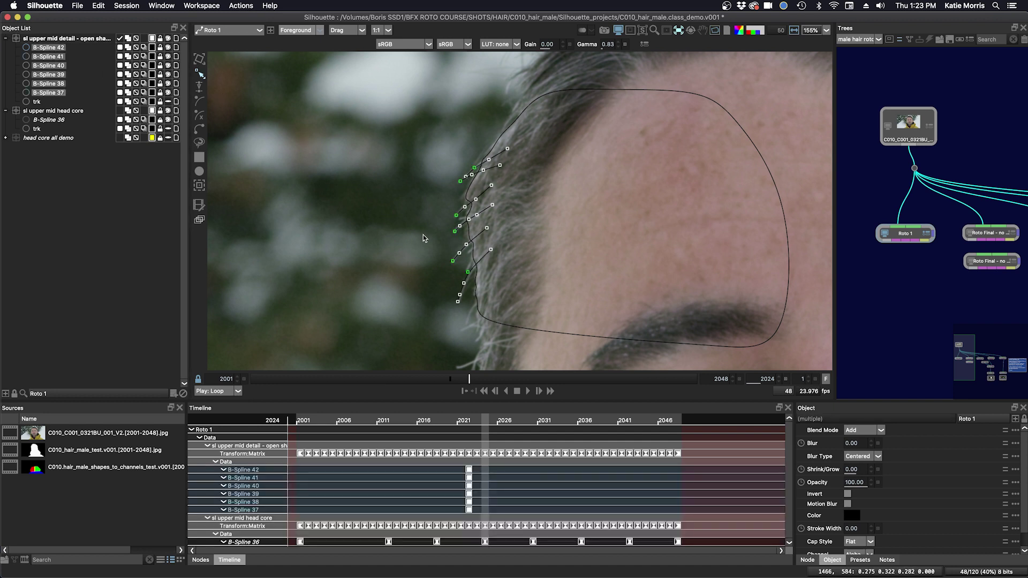
Deselect the splines and scrub through frames 2002 to 2020 to check how they follow the hair strands
left_click(409, 243)
left_click_drag(464, 381, 261, 381)
left_click(891, 297)
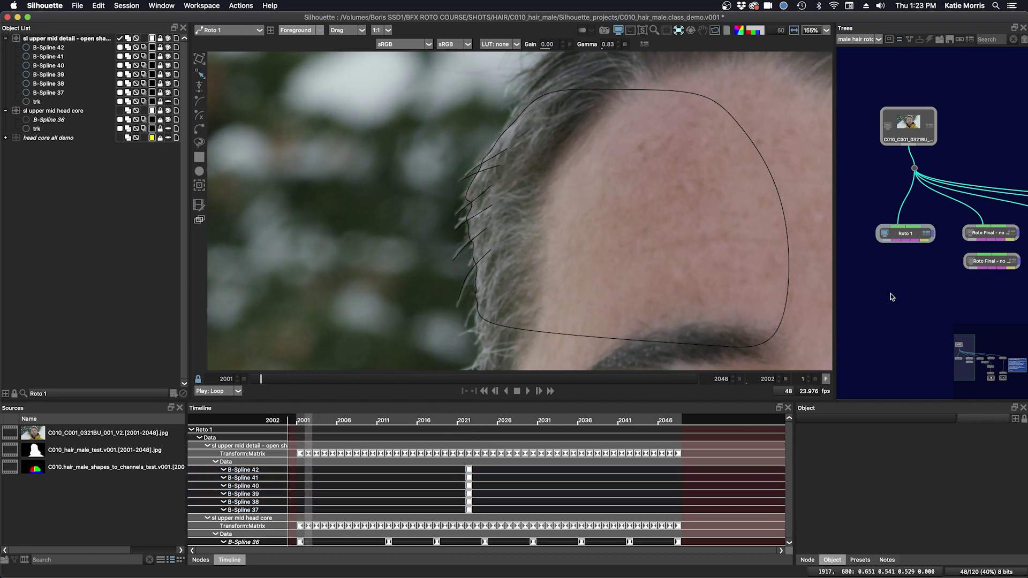
left_click_drag(261, 379, 372, 385)
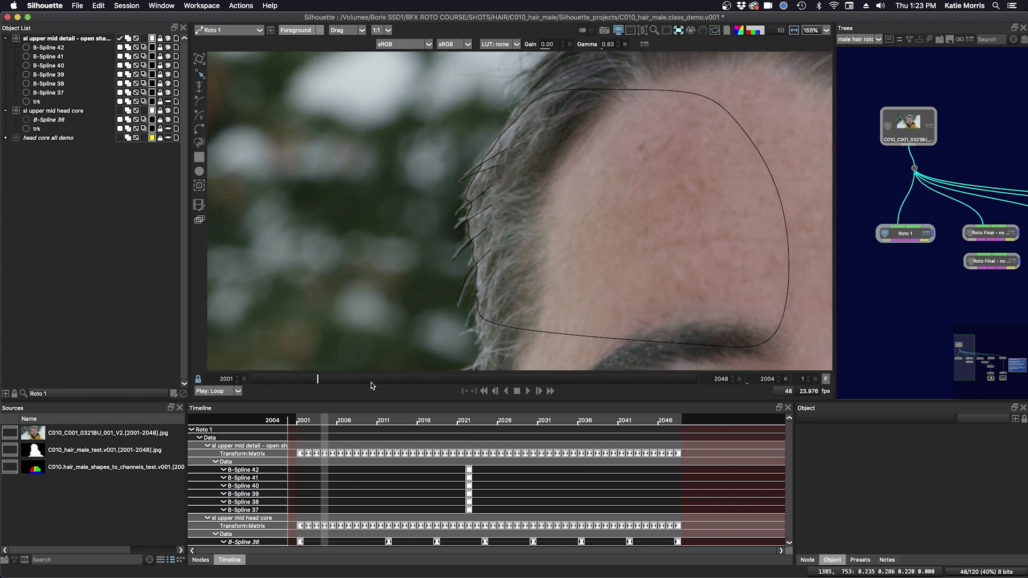
left_click_drag(452, 385, 422, 381)
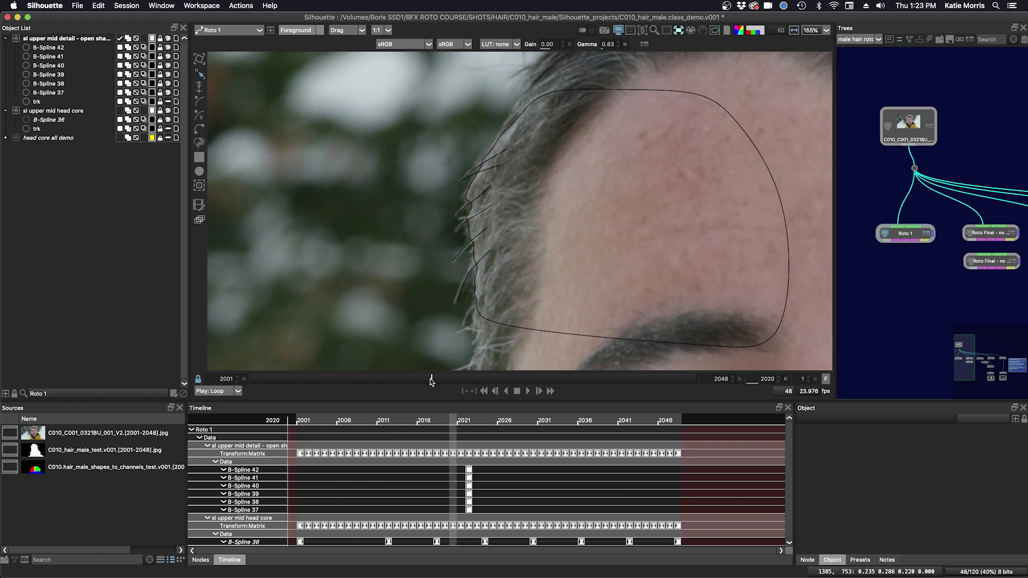
Keyframe B-Spline 37 at frame 2001 by repositioning it on the uppermost stray hair, and deselect it
scroll(516, 271, "up", 3)
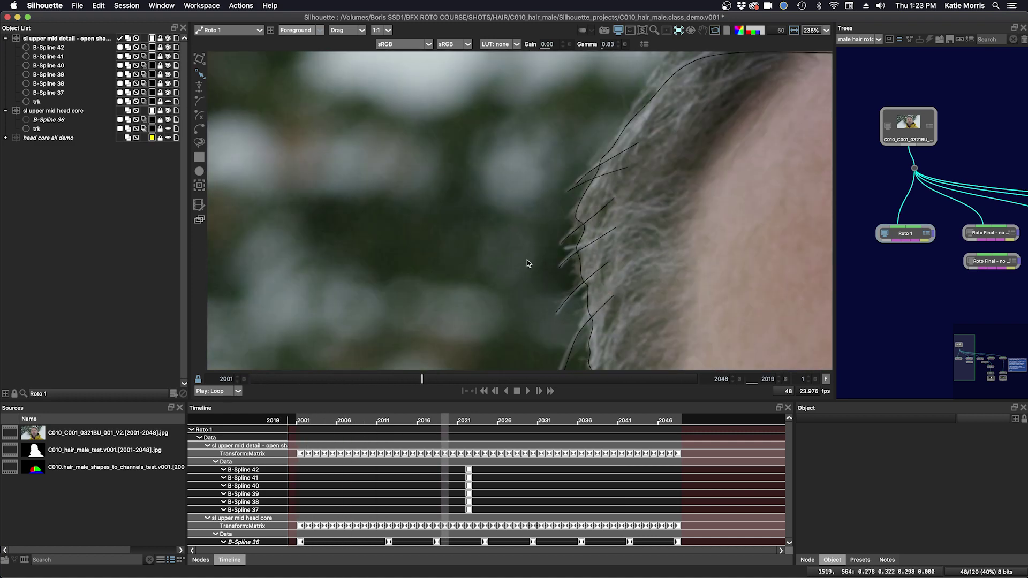
left_click_drag(414, 381, 234, 378)
left_click(479, 222)
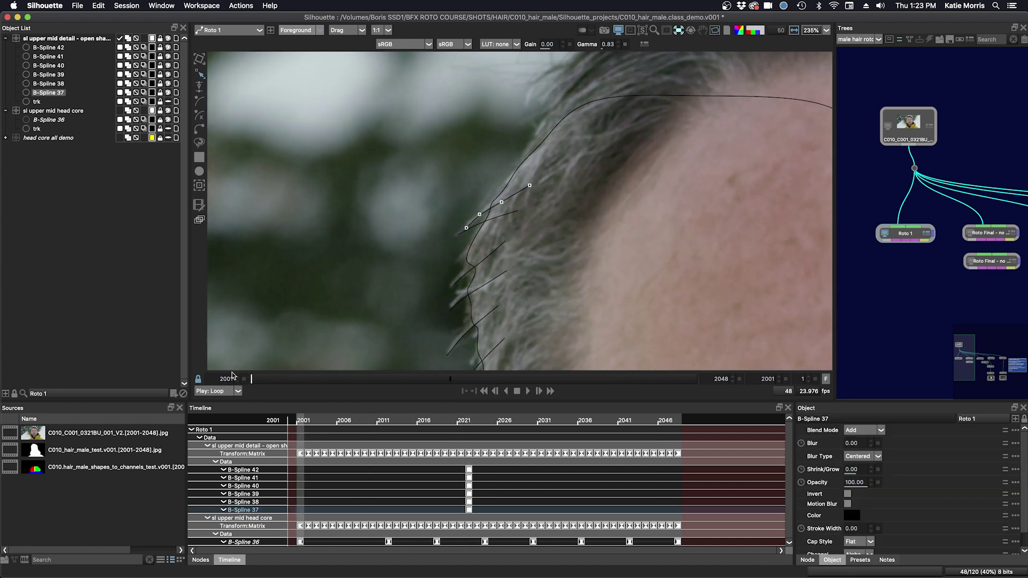
left_click(490, 219)
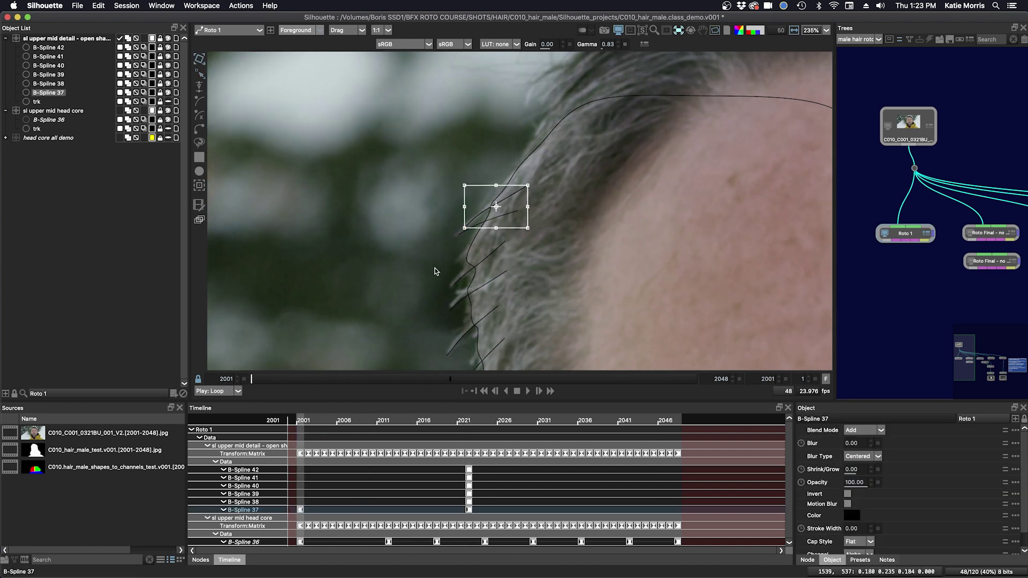
left_click(425, 281)
Select B-Spline 39 and move it slightly up onto its strand at frame 2001 to set a keyframe
left_click_drag(317, 380, 696, 379)
left_click(461, 284)
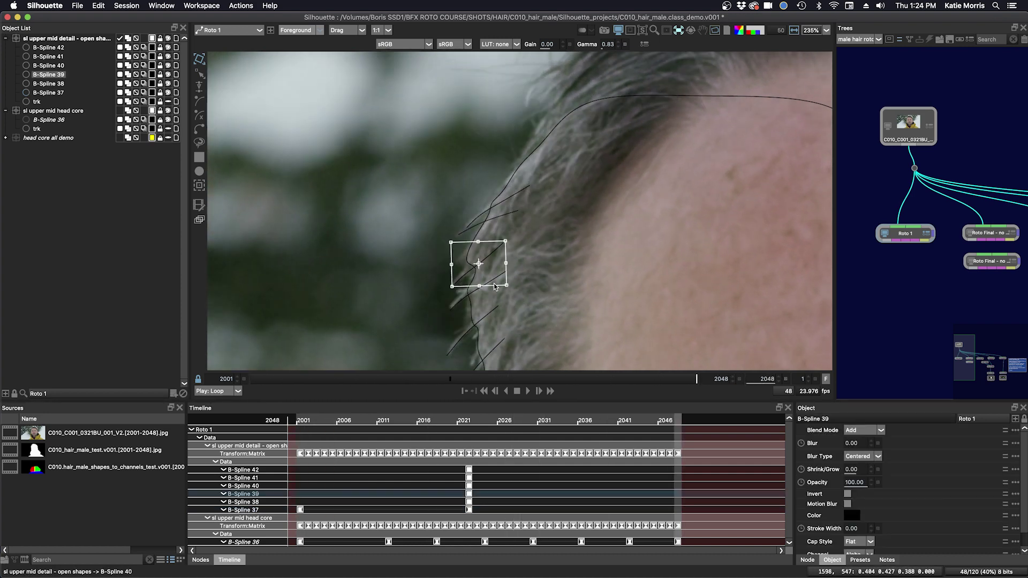
left_click_drag(670, 419, 290, 407)
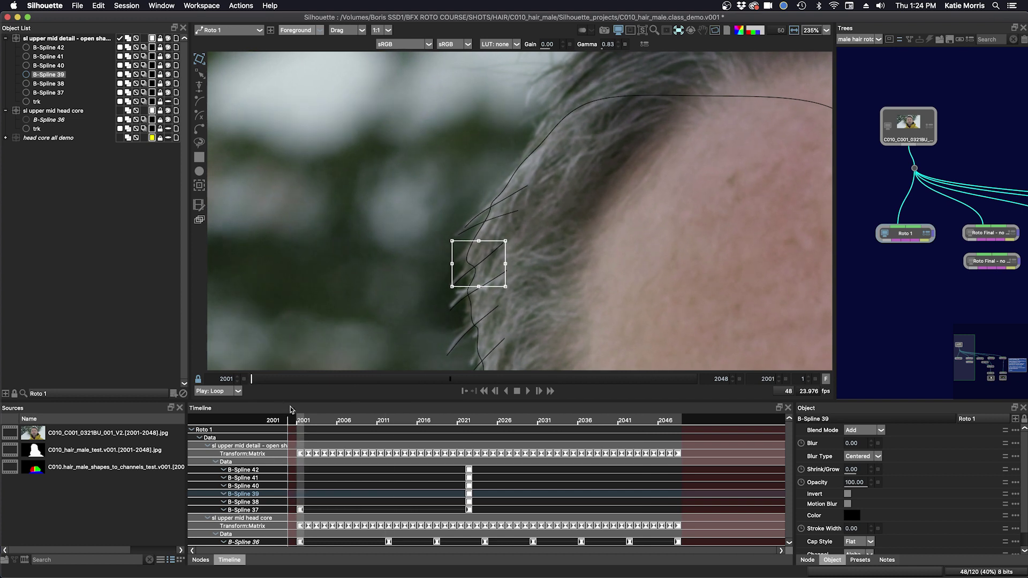
left_click_drag(478, 270, 478, 268)
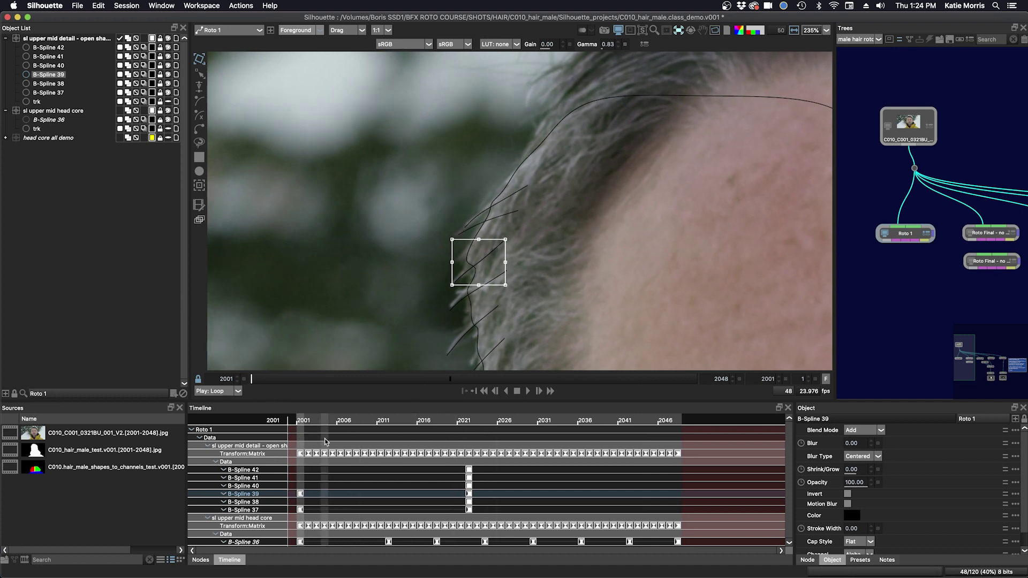
Nudge B-Spline 39 up to match its hair at frame 2048, setting a keyframe, and deselect it
key("shift+x")
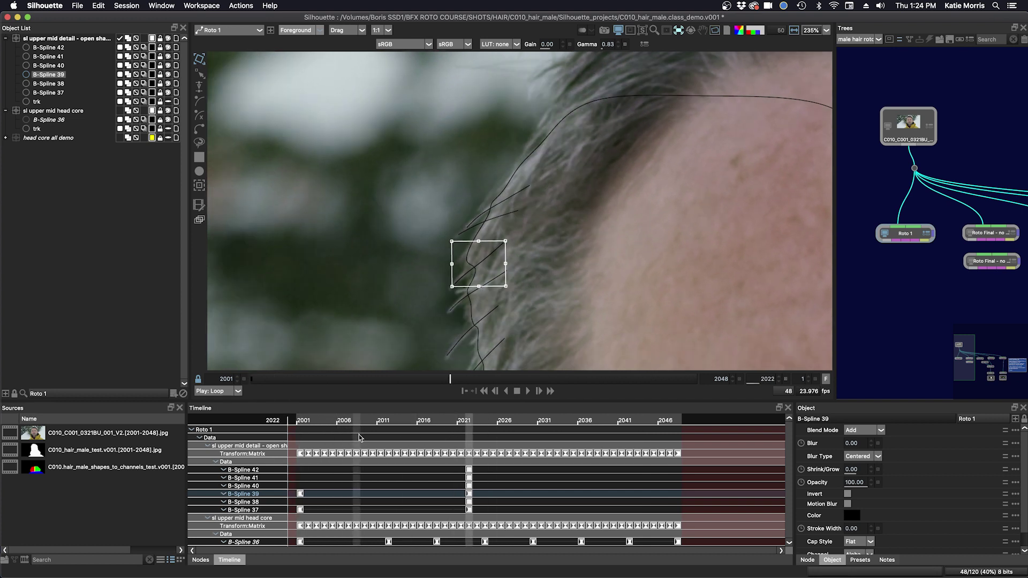
left_click_drag(471, 419, 709, 414)
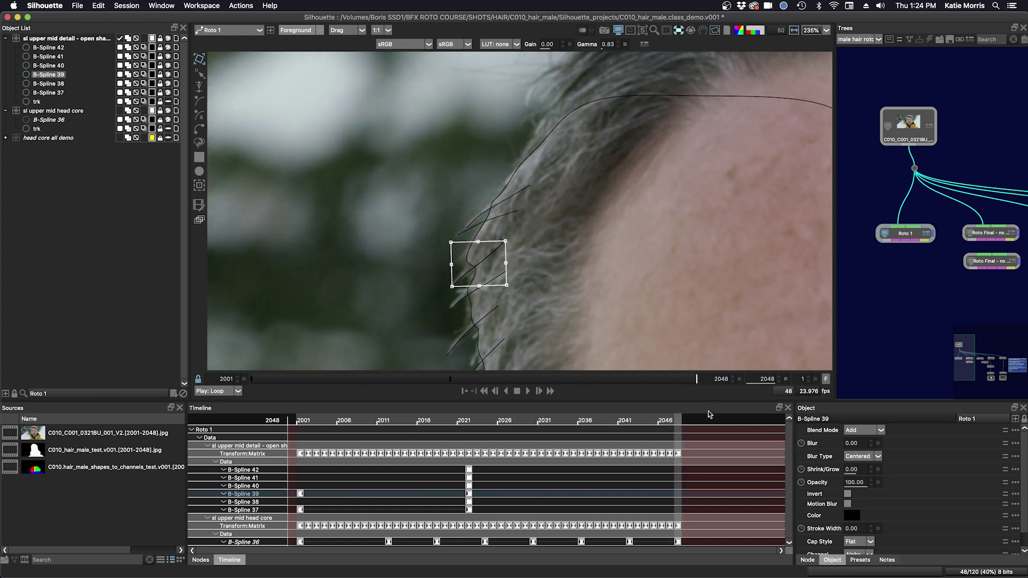
key("Up")
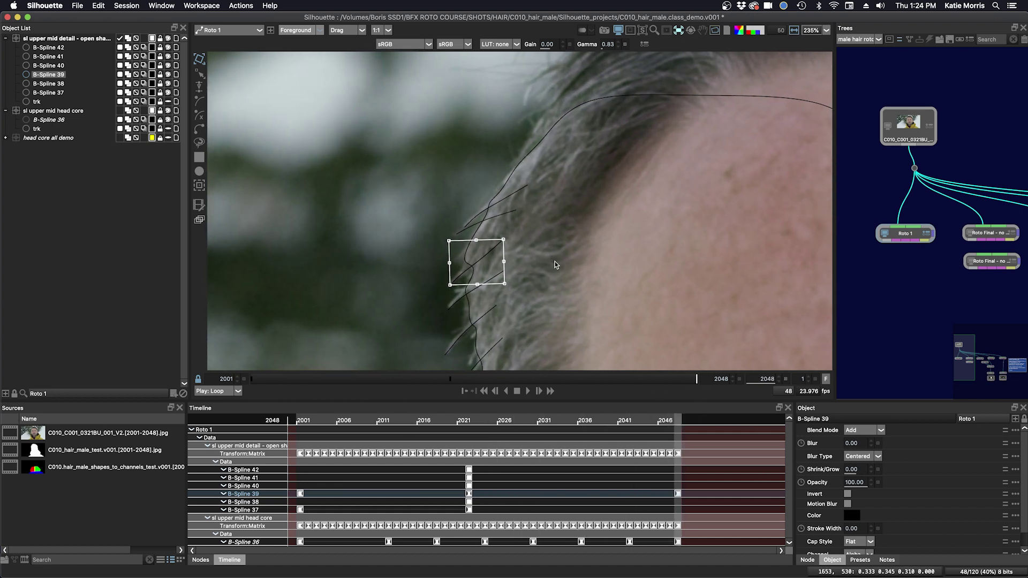
left_click(880, 275)
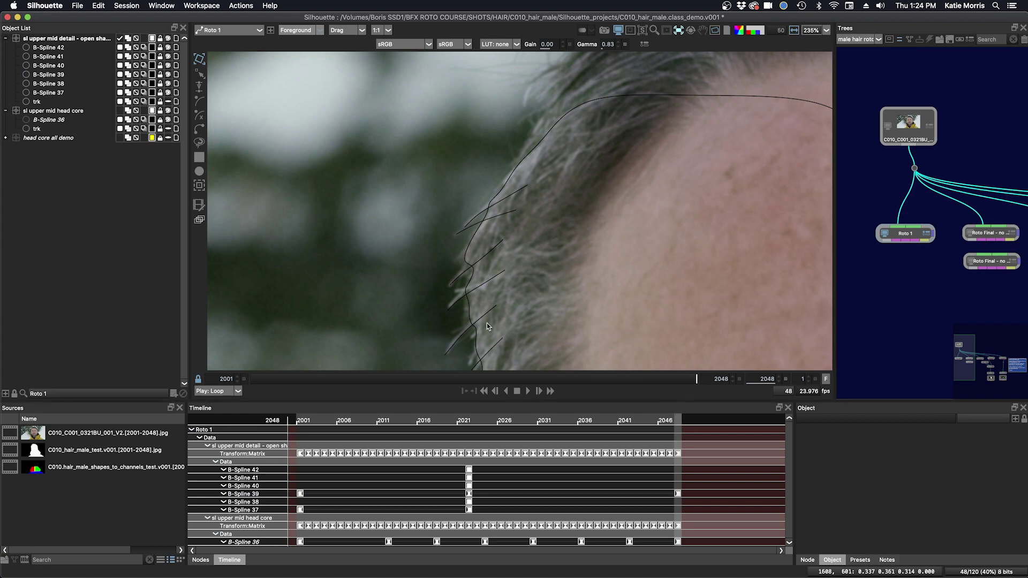
Select B-Spline 40 and nudge it up onto its strand at frame 2001 to set a keyframe
left_click(461, 336)
left_click(481, 289)
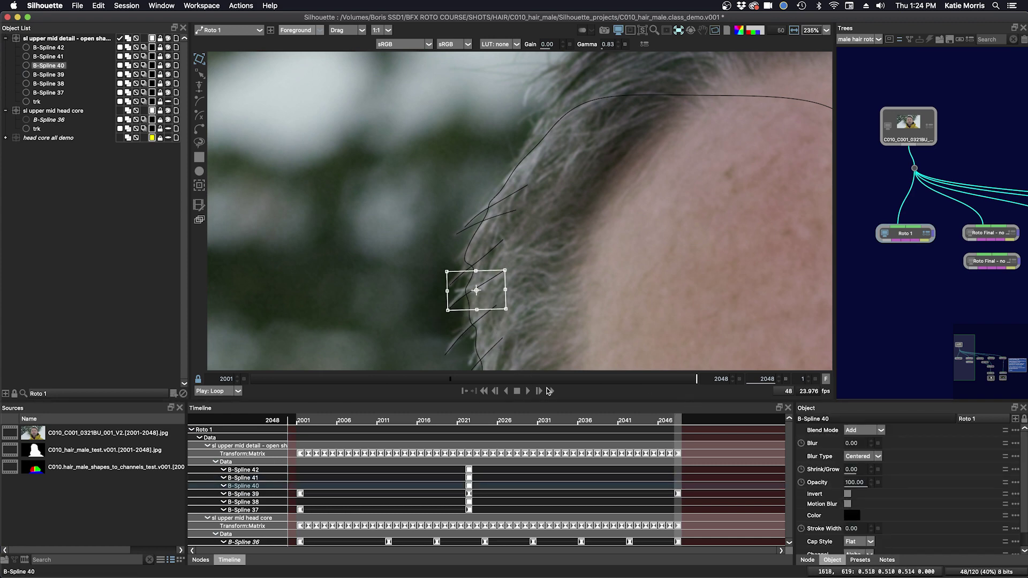
left_click_drag(654, 420, 271, 419)
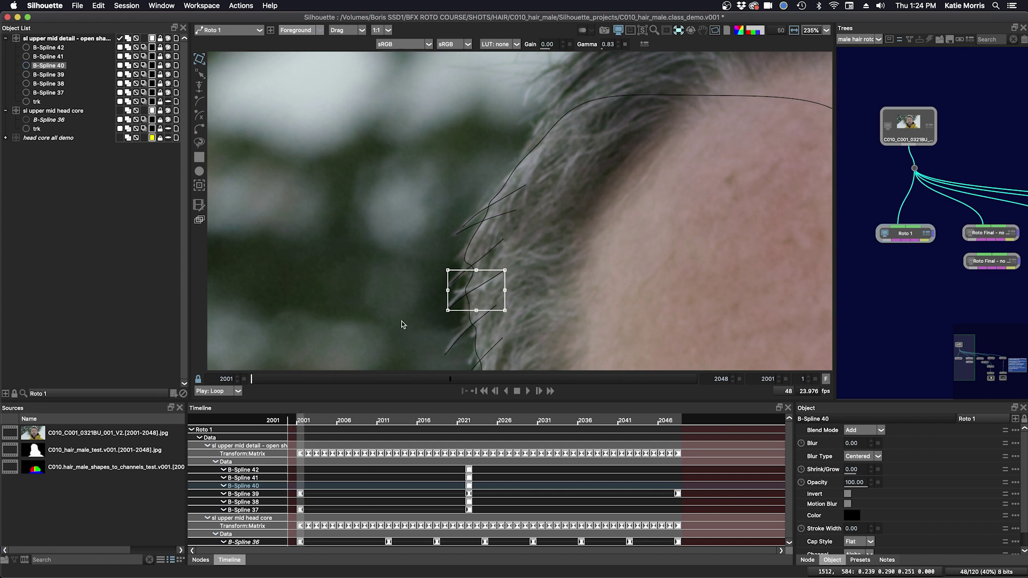
key("Up")
key("Up")
key("Up")
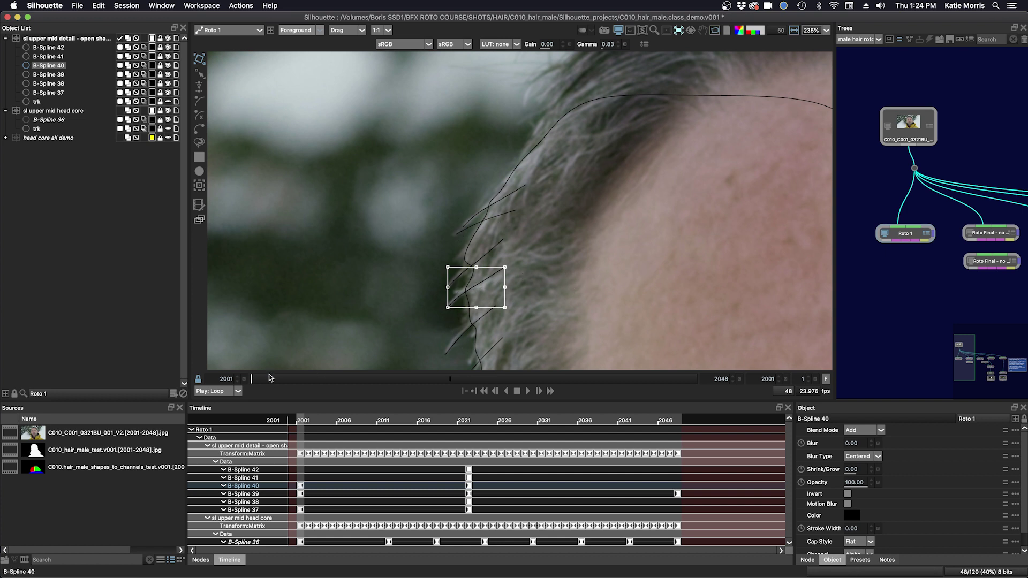
Nudge B-Spline 40 up and slightly right at frame 2009 to add an in-between keyframe on its hair
left_click(293, 380)
left_click_drag(294, 380, 326, 375)
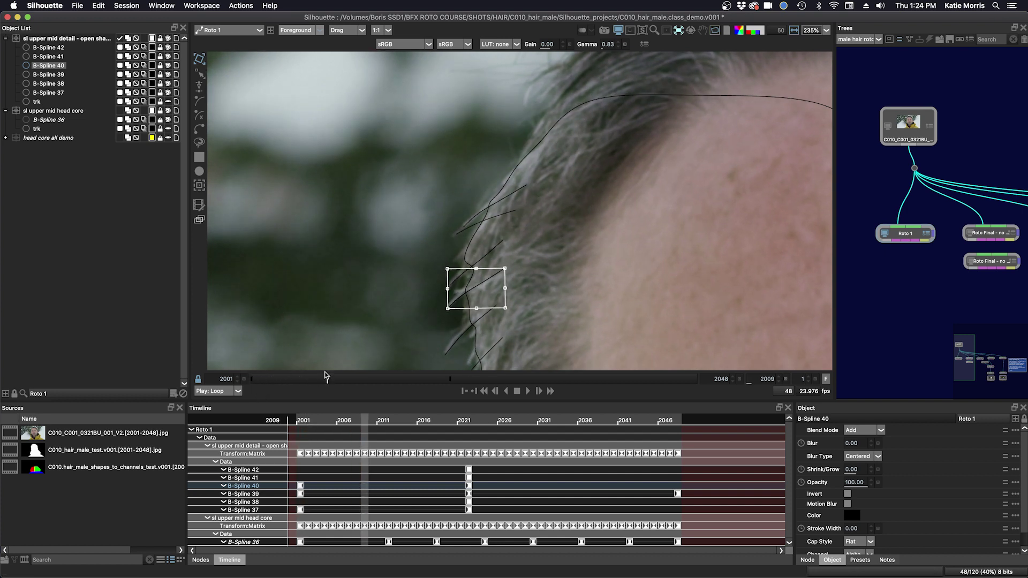
key("Up")
key("Up")
key("Up")
key("Up")
key("Right")
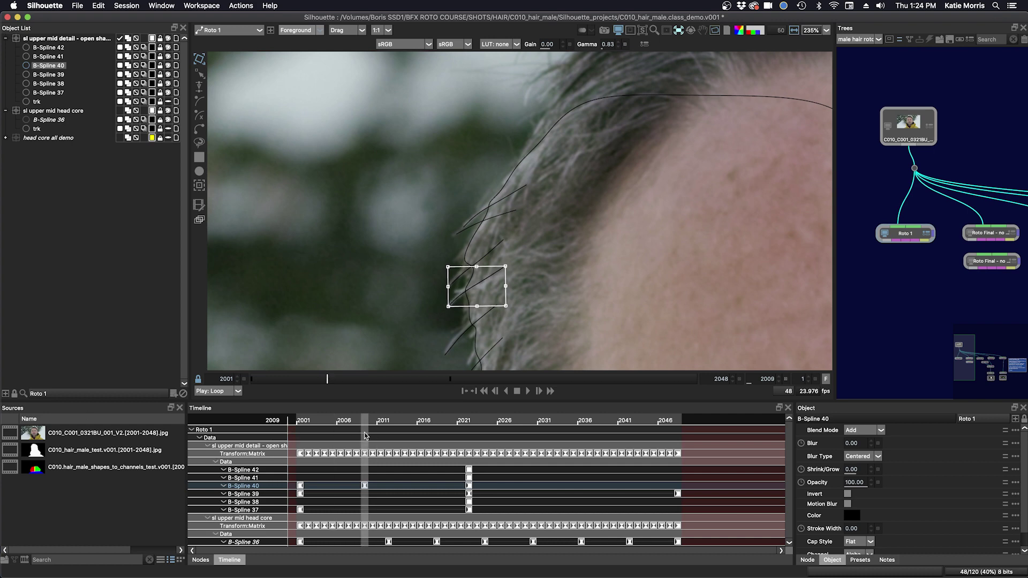
Keyframe B-Spline 40 by nudging it up at frame 2048 and down at frame 2040 to match its strand
left_click_drag(366, 435, 699, 428)
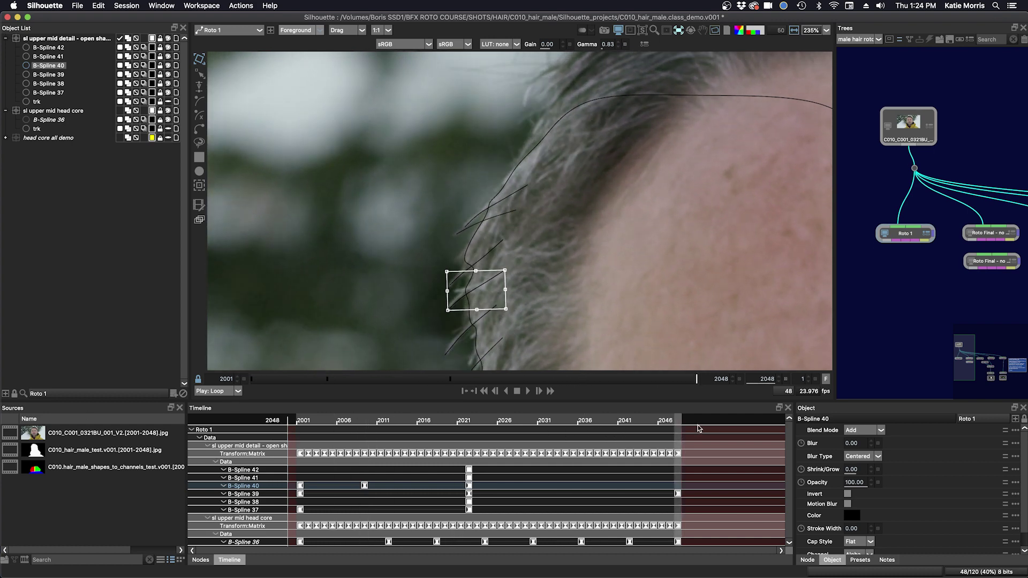
key("KP_8")
key("KP_8")
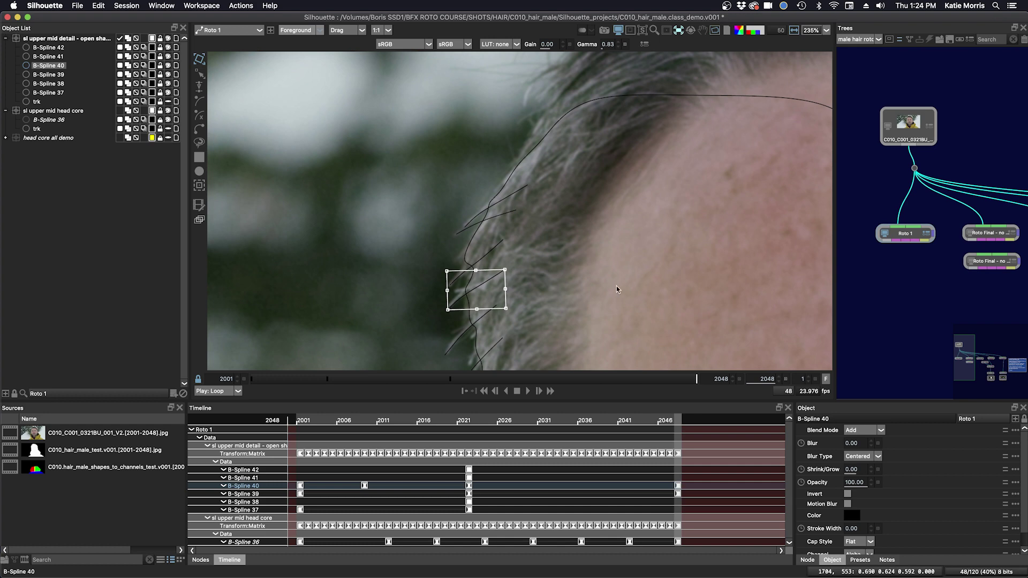
left_click(625, 426)
left_click_drag(625, 423, 614, 424)
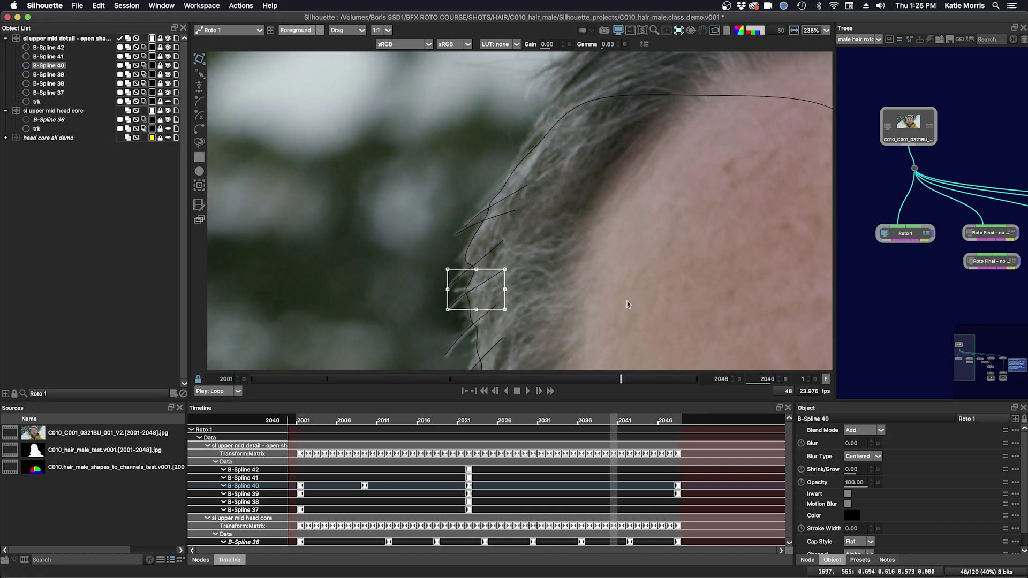
key("Down")
key("Down")
Nudge B-Spline 40 up at frame 2005 to add a keyframe, and scrub forward to frame 2018
left_click_drag(586, 382, 291, 385)
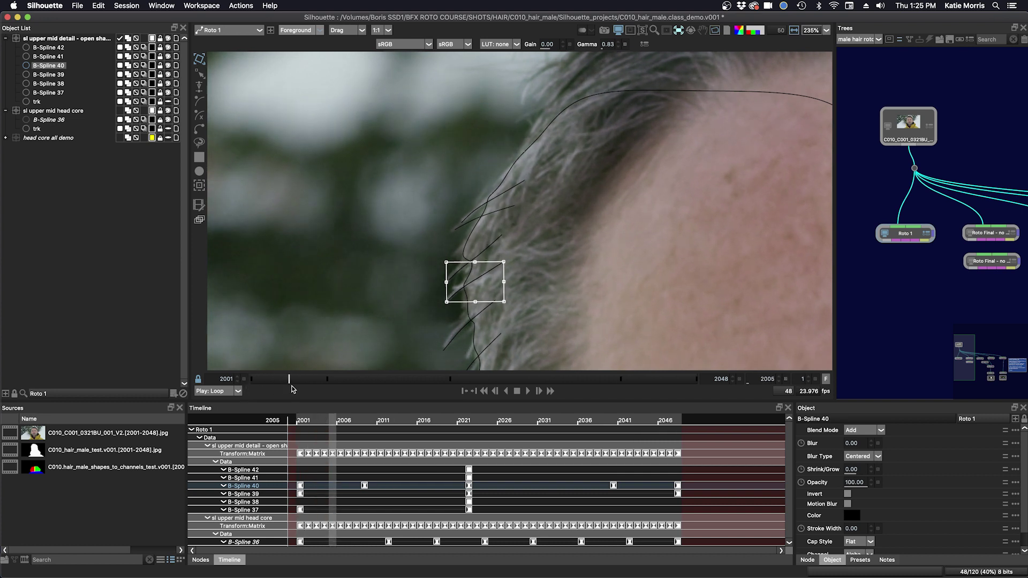
key("Up")
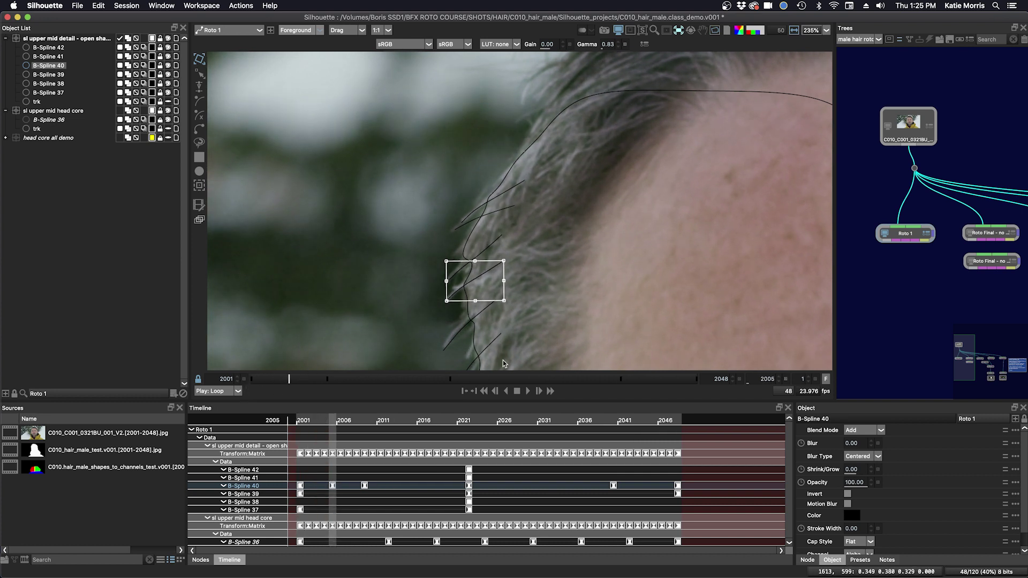
left_click_drag(280, 379, 413, 386)
Select B-Spline 41 and nudge it up onto its hair at frame 2001 to set a keyframe
left_click(449, 346)
left_click_drag(450, 348, 430, 289)
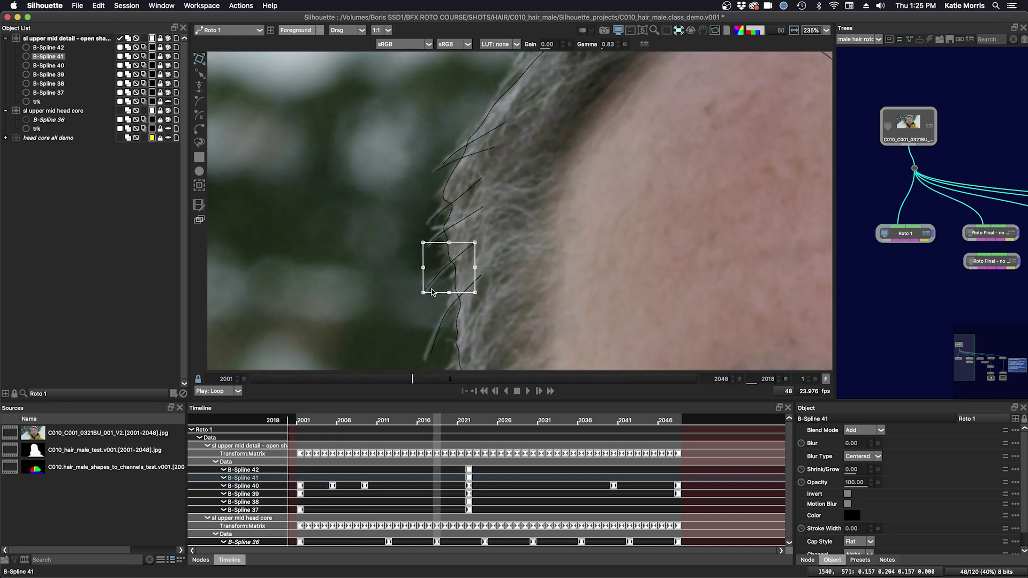
left_click_drag(402, 381, 178, 378)
key("Up")
key("Up")
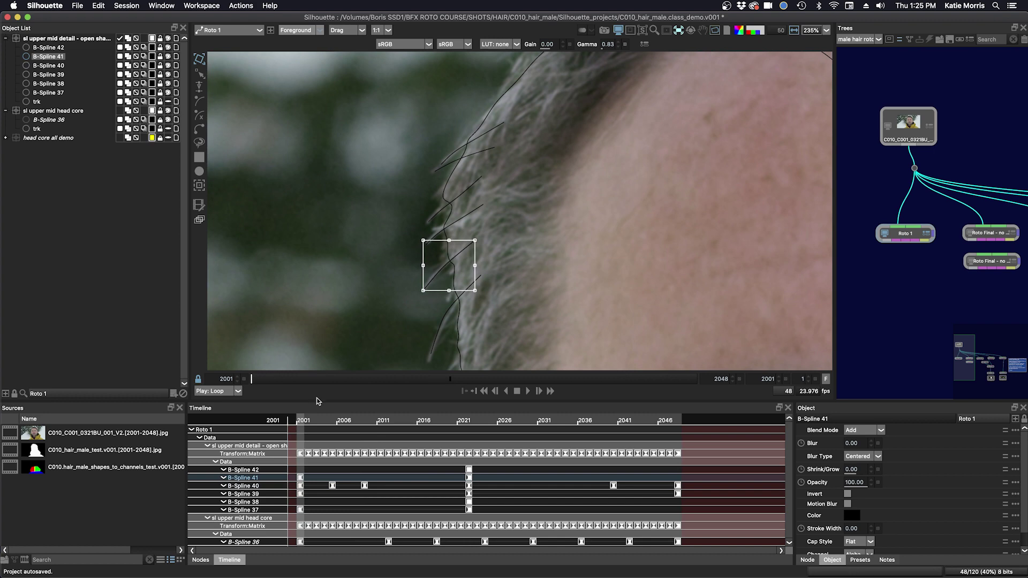
Keyframe B-Spline 41 at frame 2048 and nudge it down at frame 2035 to match its hair strand
key("shift+x")
left_click_drag(475, 425, 716, 427)
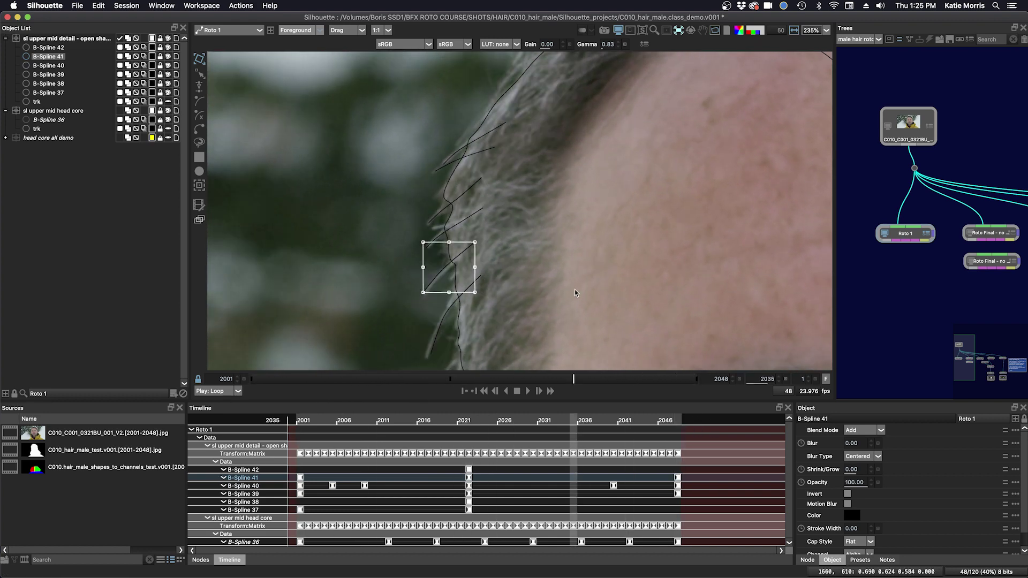
key("KP_2")
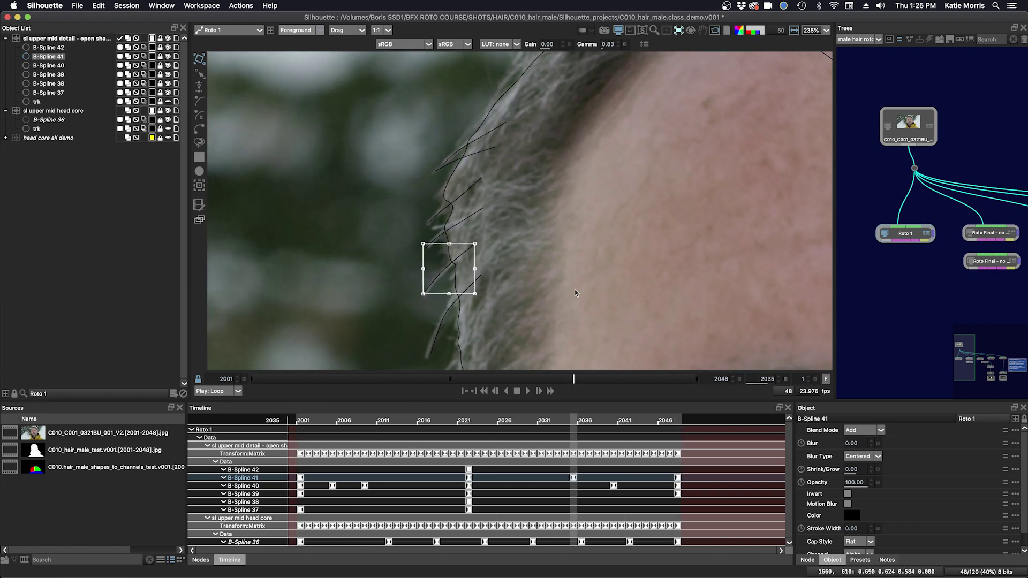
Step back to frame 2011 and nudge B-Spline 41 up to add an in-between keyframe on its hair
key("z")
key("z")
key("z")
key("z")
key("z")
key("z")
key("z")
key("z")
key("z")
key("z")
key("z")
key("z")
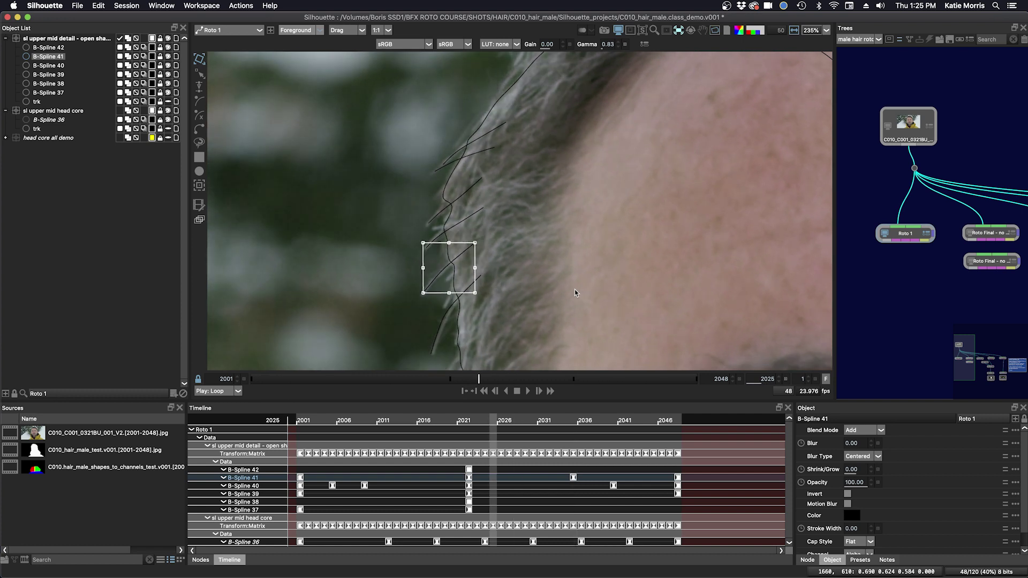
key("Left")
key("Left")
key("Left")
key("Left")
key("Left")
key("Left")
key("Left")
key("Left")
key("Left")
key("Left")
key("Left")
key("Left")
key("KP_8")
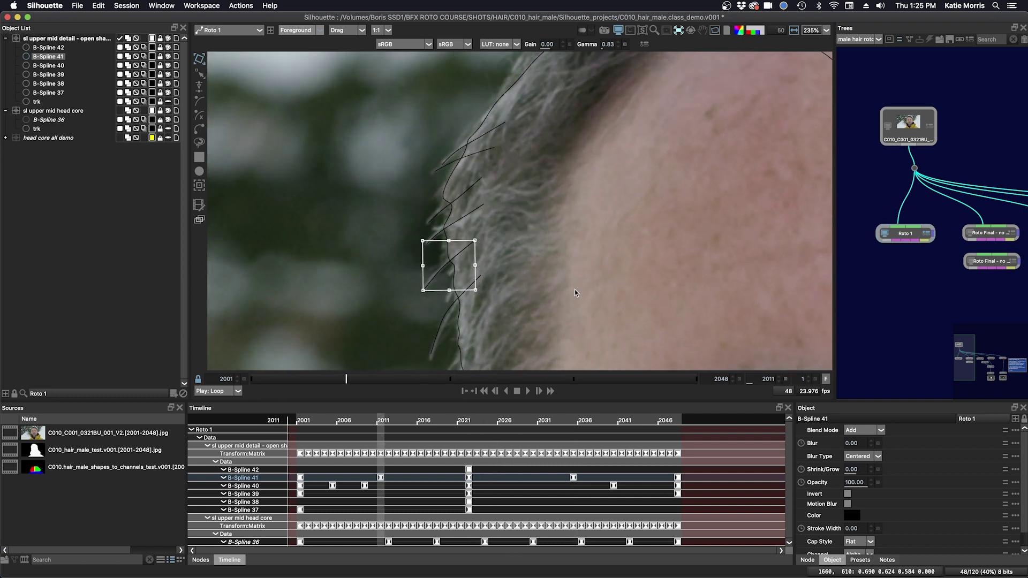
Nudge B-Spline 41 slightly sideways at frame 2006 to add a keyframe matching its strand
key("Left")
key("Left")
key("Left")
key("Left")
key("Left")
key("KP_6")
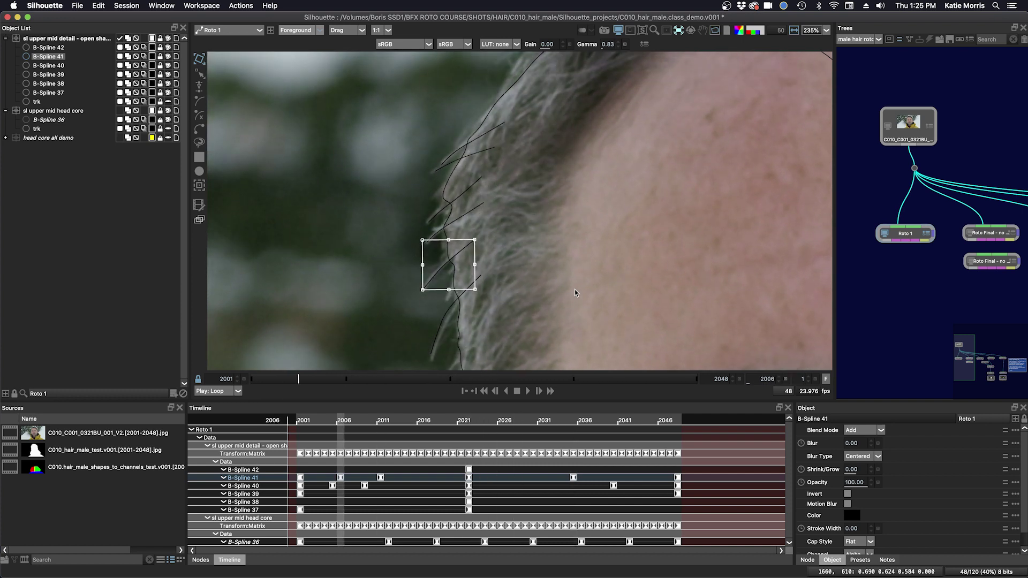
Check the motion from the first frames onward and nudge B-Spline 41 into place with keyframes at frames 2019 and 2021
key("Left")
key("Left")
key("Left")
key("Left")
key("Left")
key("Right")
key("Right")
key("Right")
key("Right")
key("Right")
key("Right")
key("Right")
key("Right")
key("Right")
key("Right")
key("Right")
key("Right")
key("Right")
key("Right")
key("Right")
key("Right")
key("Right")
key("Right")
key("Right")
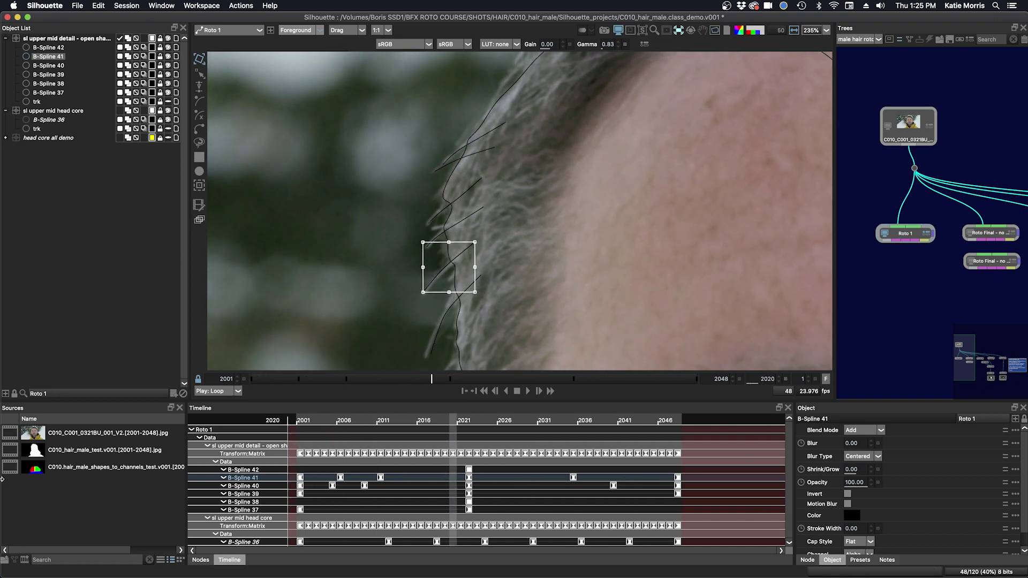
key("Left")
key("Right")
key("Right")
key("KP_8")
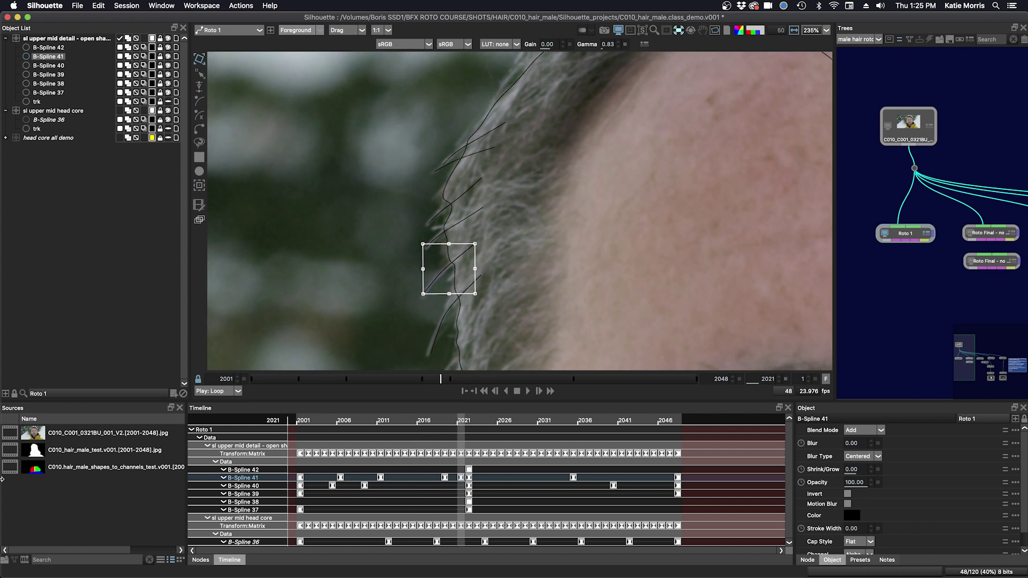
Nudge B-Spline 41 up at frame 2032 to add another keyframe on its hair
key("Right")
key("Right")
key("Right")
key("Right")
key("Right")
key("Right")
key("Right")
key("Right")
key("Right")
key("Right")
key("Right")
key("KP_8")
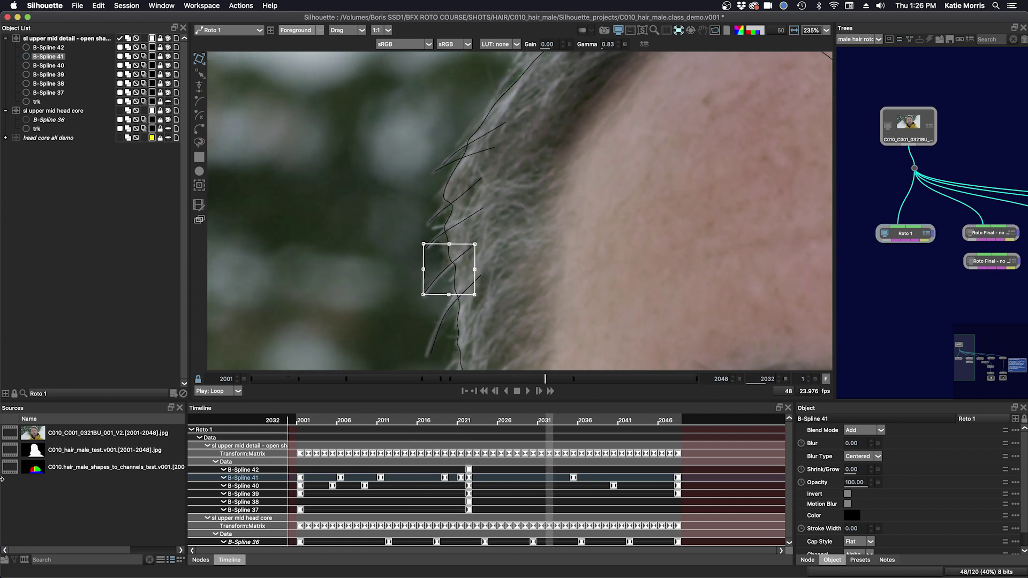
Nudge B-Spline 41 onto its strand with keyframes at frames 2042 and 2045, and scrub back to frame 2021
key("Right")
key("Right")
key("Right")
key("Right")
key("Right")
key("Right")
key("Right")
key("Right")
key("Right")
key("Right")
key("Right")
key("Right")
key("KP_8")
key("Right")
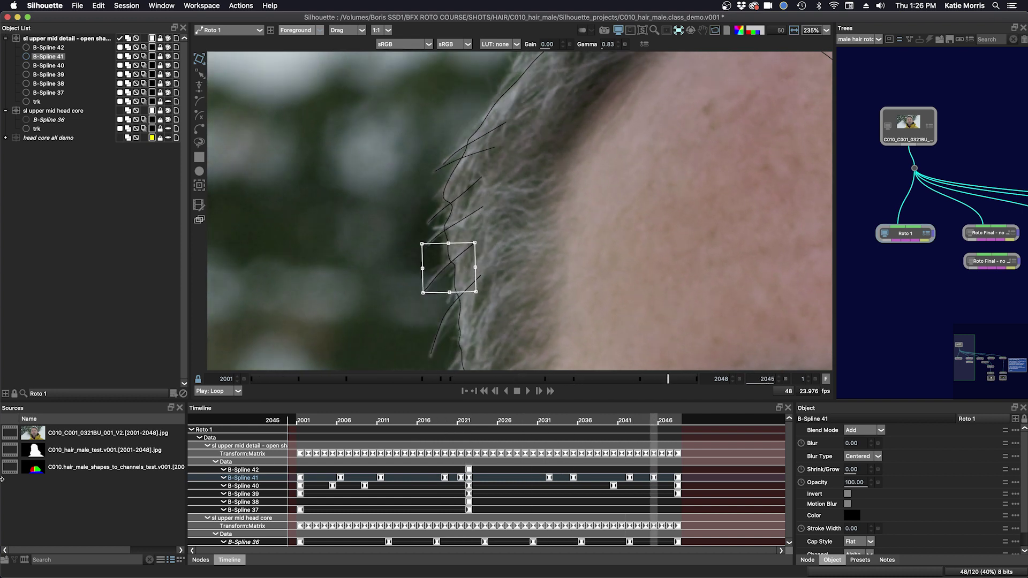
left_click_drag(660, 420, 460, 419)
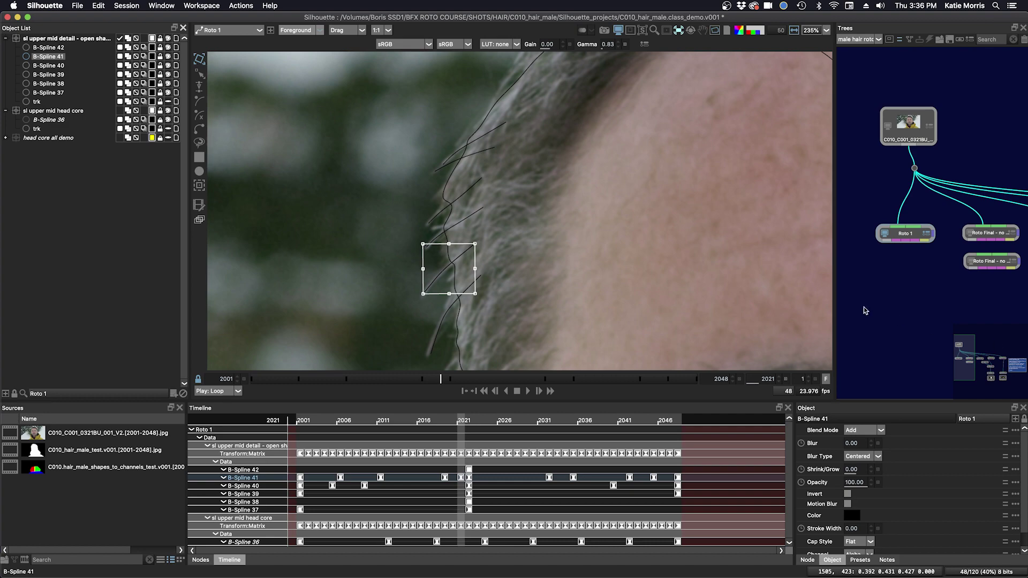
left_click_drag(673, 243, 662, 266)
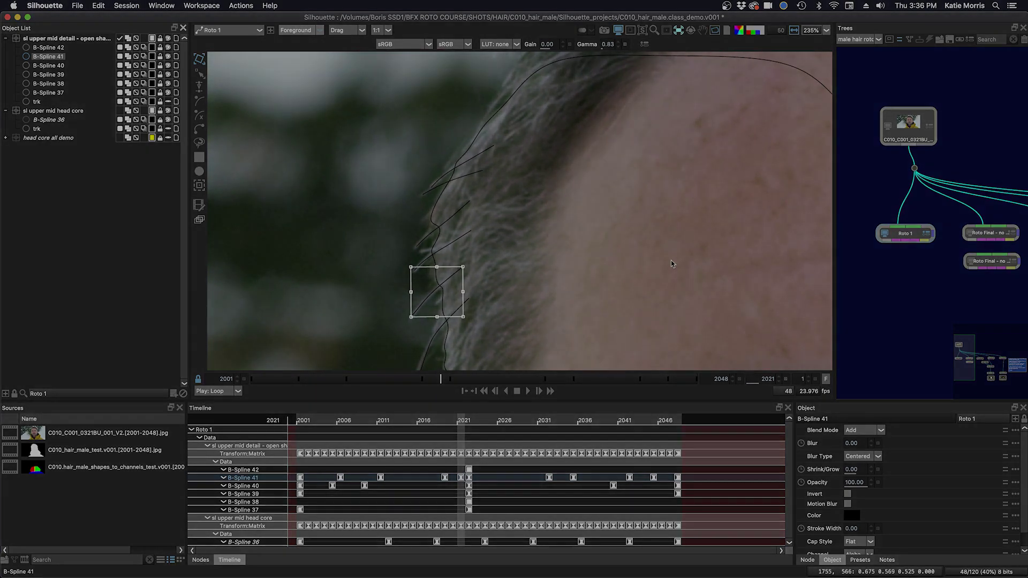